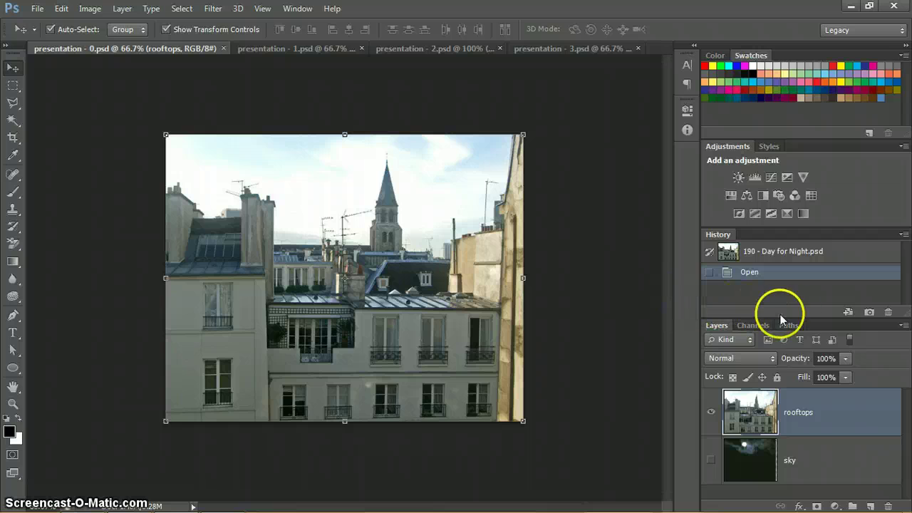
- Create a new layer above the rooftops layer and fill the whole canvas with black
{"action": "left_click", "coordinate": [871, 506]}
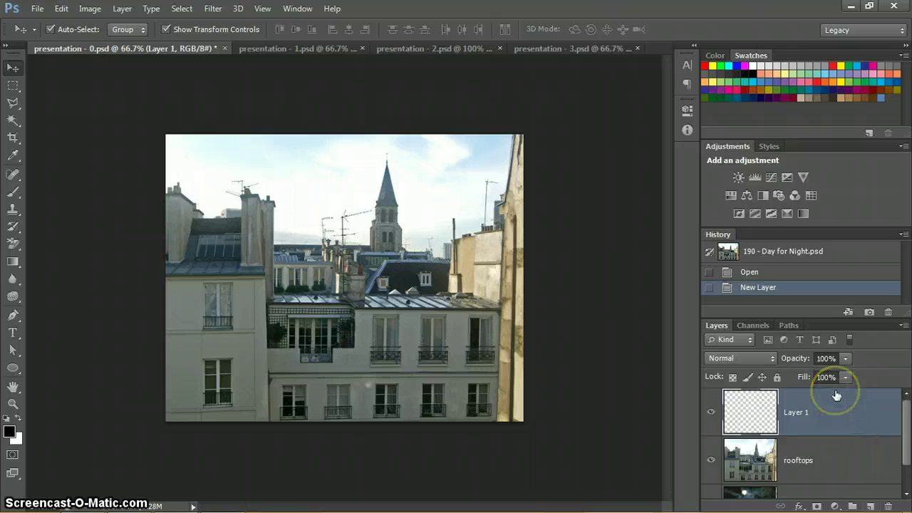
{"action": "key", "text": "ctrl+a"}
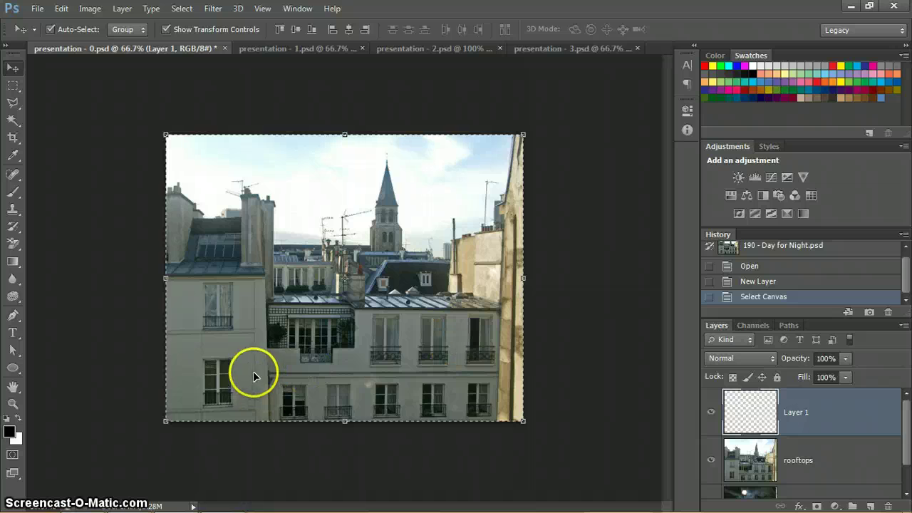
{"action": "left_click", "coordinate": [17, 419]}
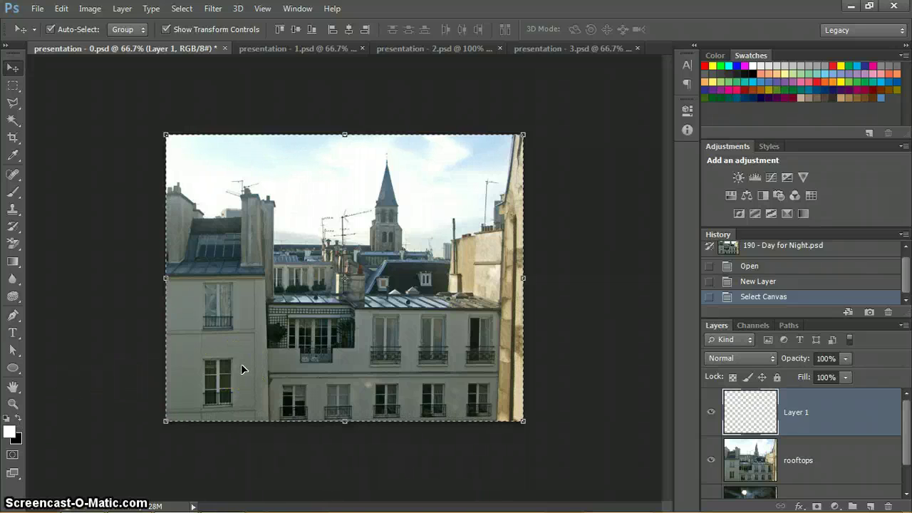
{"action": "key", "text": "ctrl+BackSpace"}
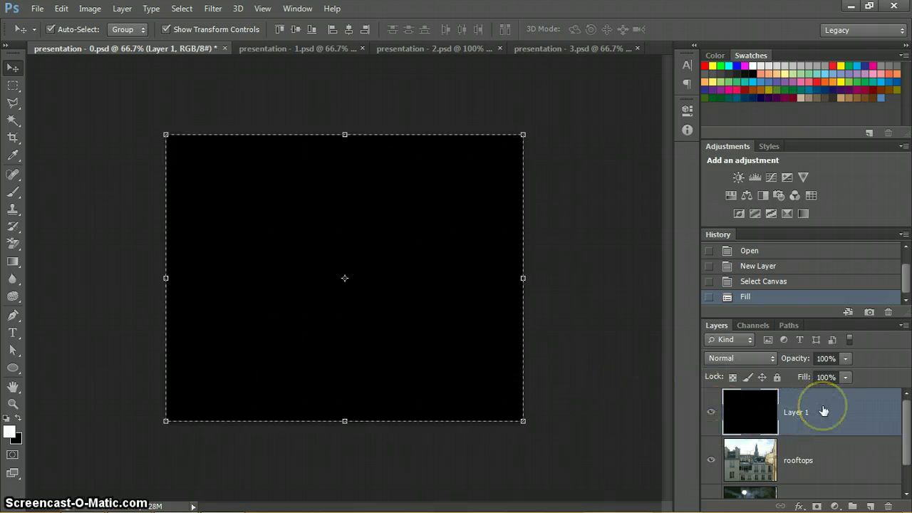
- Move the black-filled layer below the rooftops layer and rename it "black"
{"action": "left_click_drag", "start_coordinate": [823, 411], "coordinate": [795, 461]}
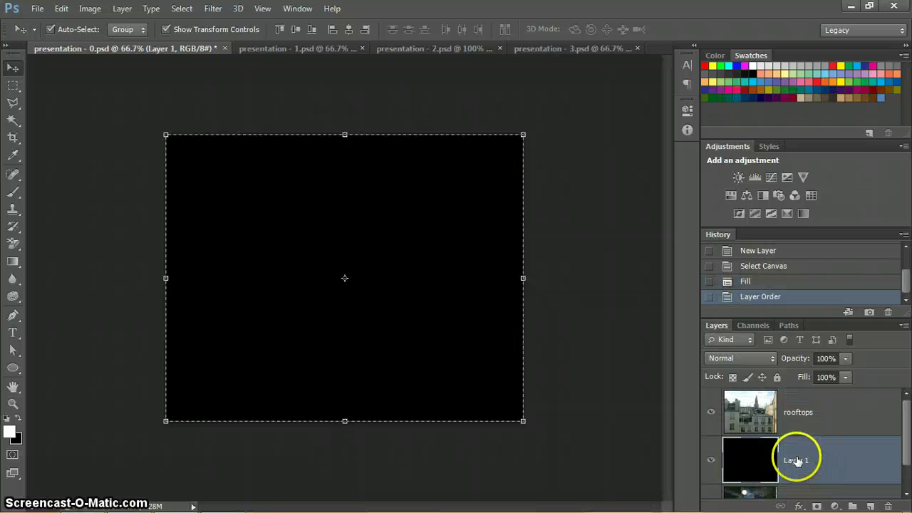
{"action": "double_click", "coordinate": [795, 460]}
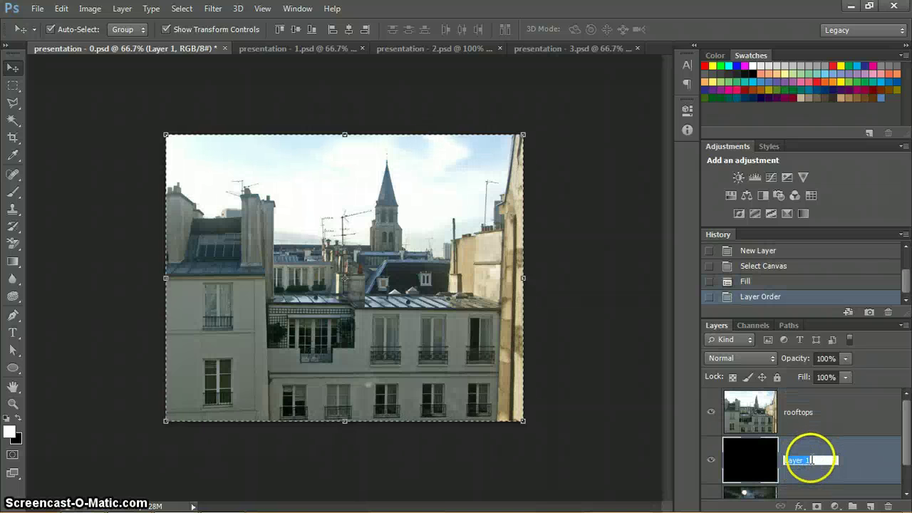
{"action": "type", "text": "black"}
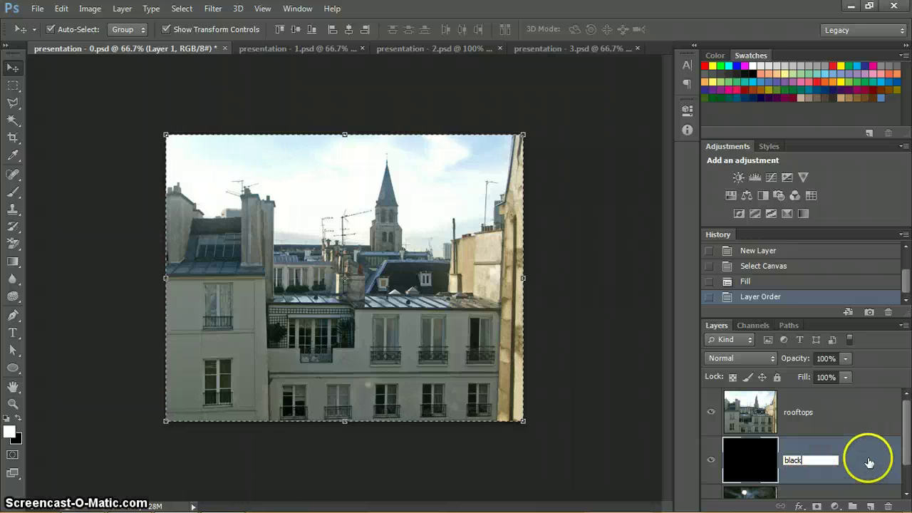
{"action": "key", "text": "Return"}
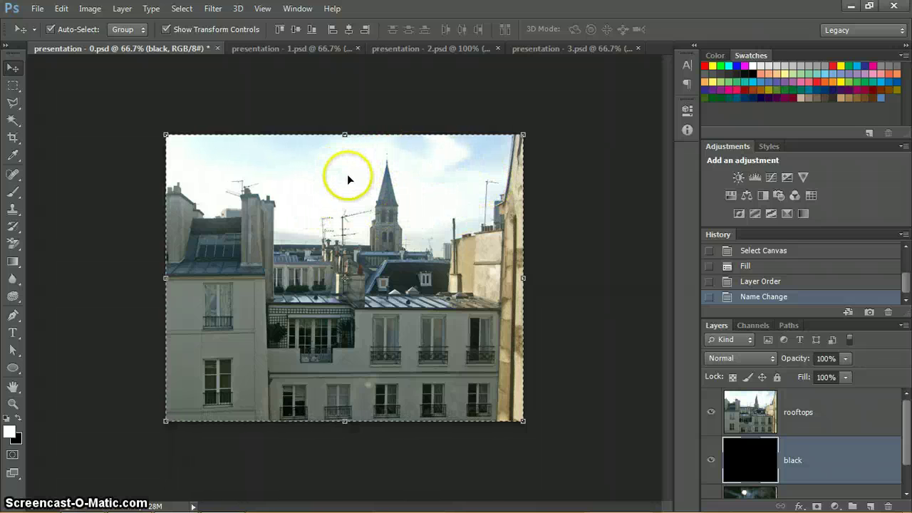
- Choose the Background Eraser tool and set its brush size to 264 px
{"action": "left_click", "coordinate": [14, 245]}
{"action": "right_click", "coordinate": [14, 245]}
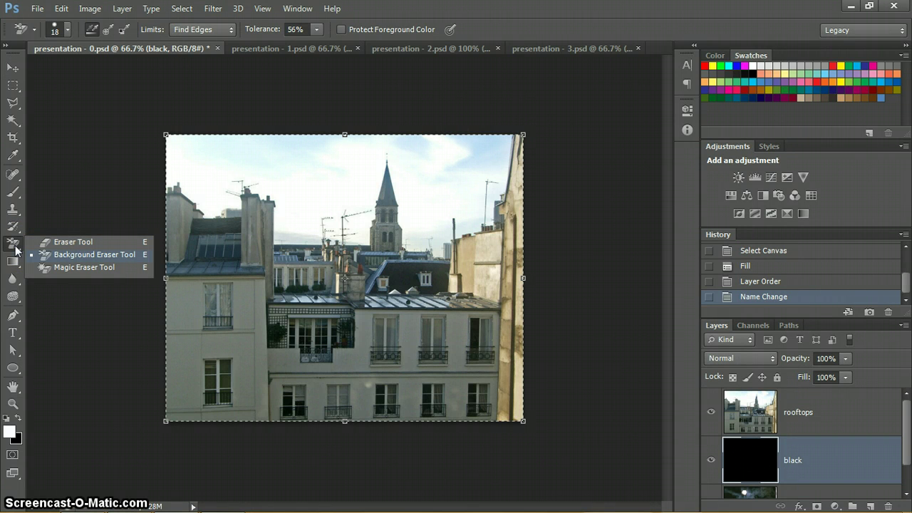
{"action": "left_click", "coordinate": [78, 254]}
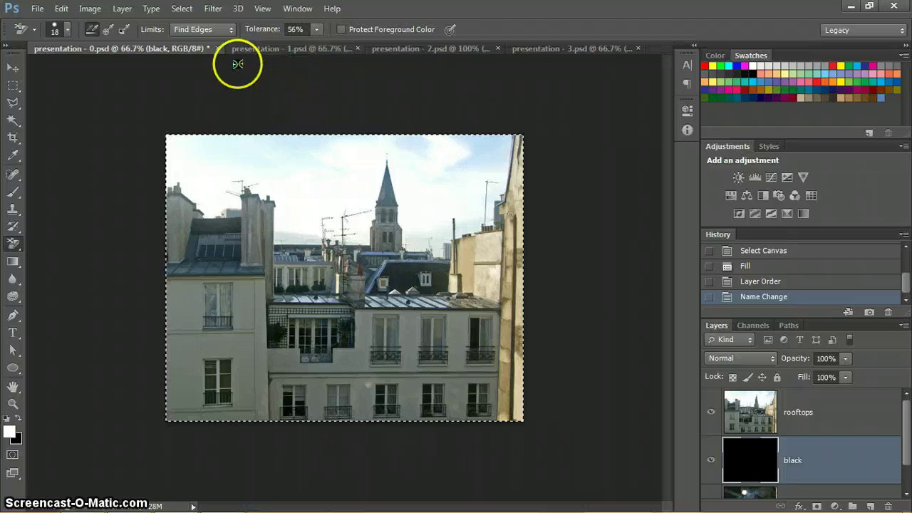
{"action": "left_click", "coordinate": [69, 29]}
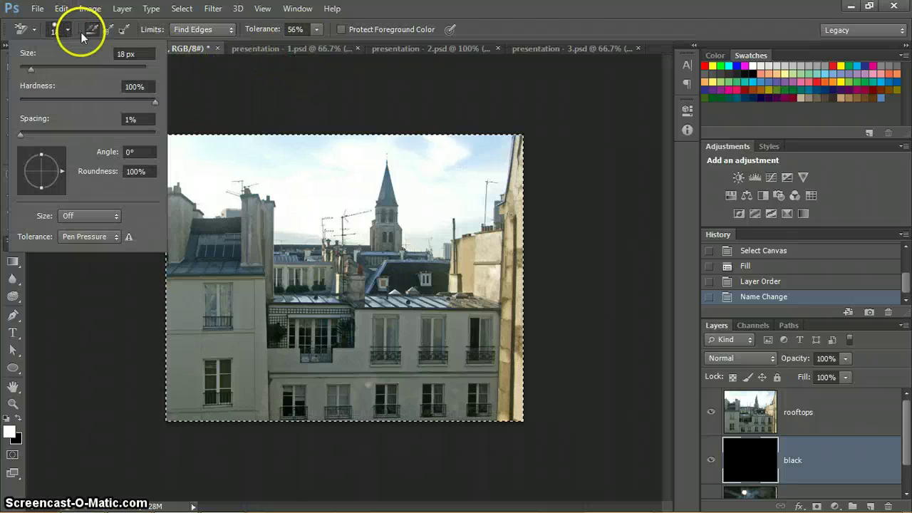
{"action": "left_click_drag", "start_coordinate": [39, 65], "coordinate": [117, 69]}
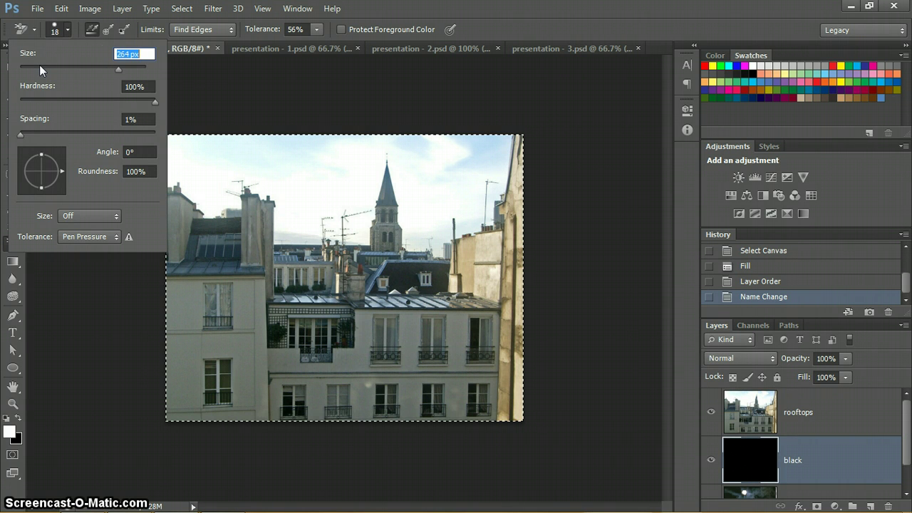
{"action": "left_click", "coordinate": [70, 29]}
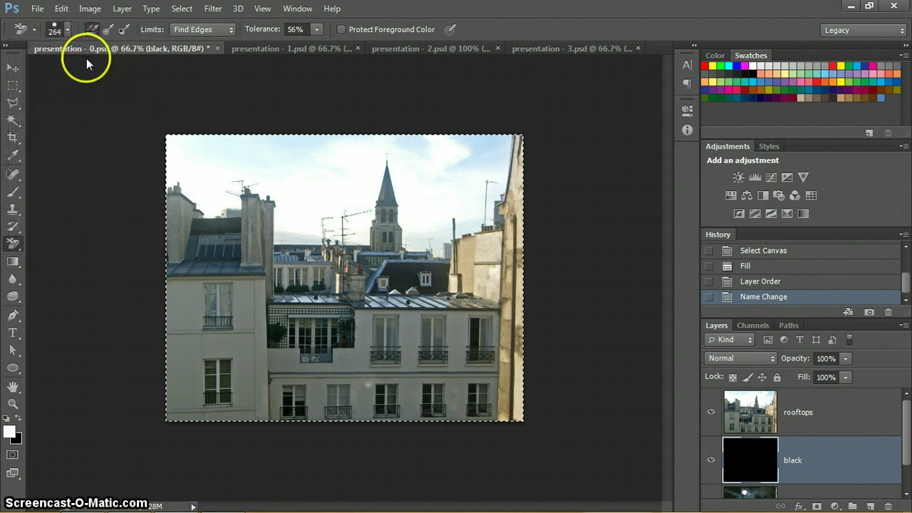
- On the rooftops layer, with black as the foreground colour, erase the upper sky from the far-left chimneys past the church spire to the right-hand wall
{"action": "left_click", "coordinate": [187, 161]}
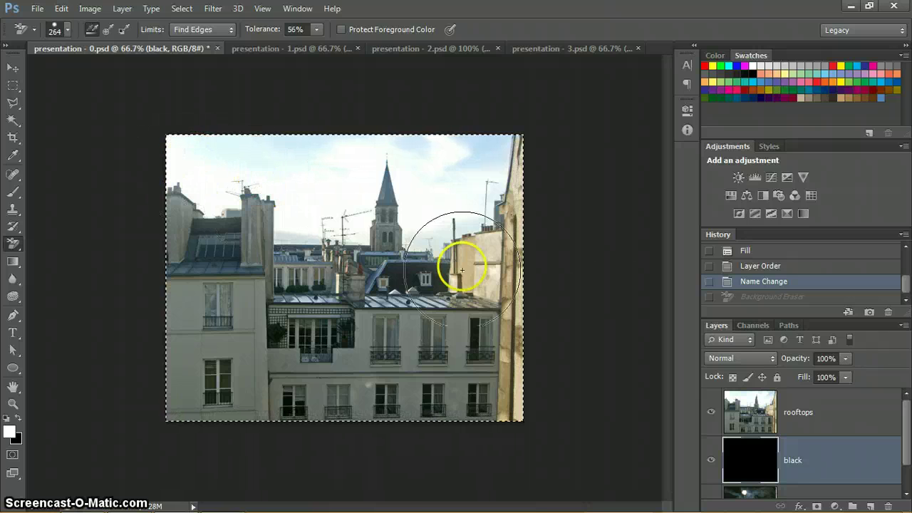
{"action": "left_click", "coordinate": [751, 416]}
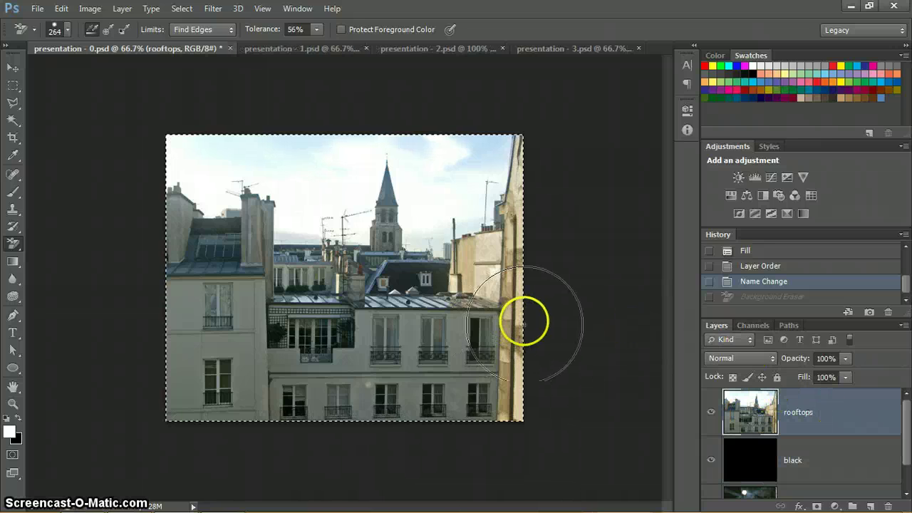
{"action": "left_click", "coordinate": [6, 418]}
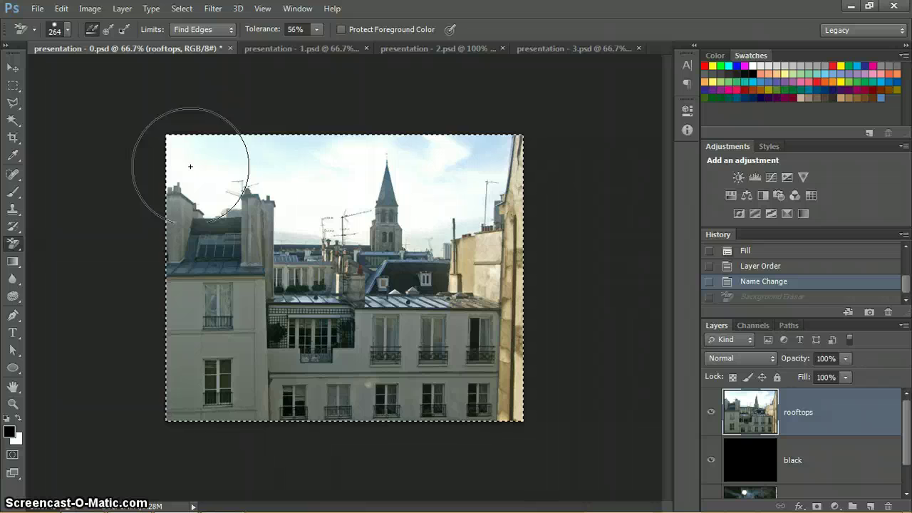
{"action": "left_click", "coordinate": [190, 166]}
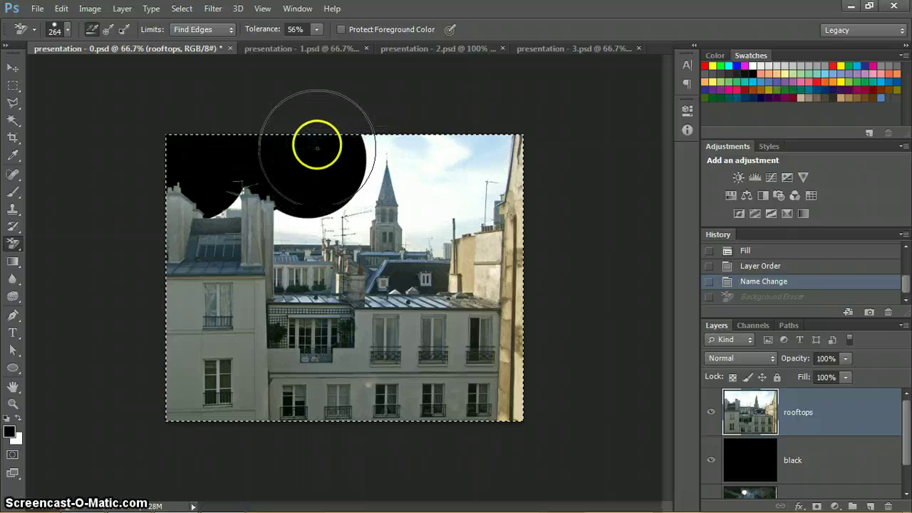
{"action": "left_click", "coordinate": [370, 145]}
{"action": "left_click_drag", "start_coordinate": [370, 145], "coordinate": [475, 152]}
{"action": "left_click", "coordinate": [475, 152]}
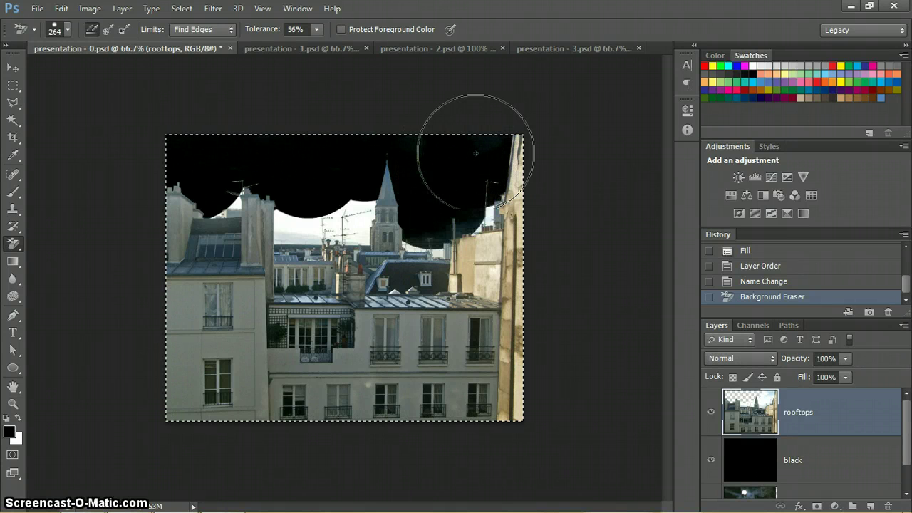
{"action": "left_click", "coordinate": [474, 148]}
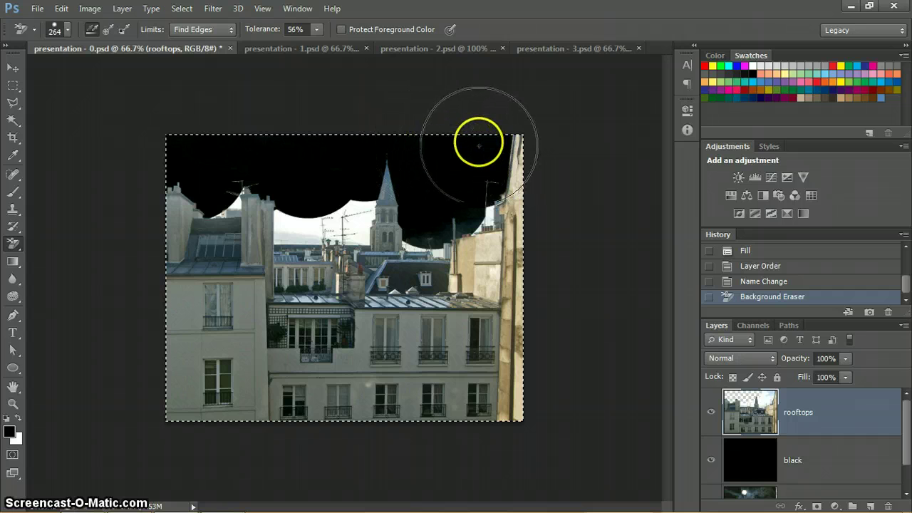
- Erase the sky between the tall chimneys and the antennas, and undo the extra stroke behind the left chimney
{"action": "left_click_drag", "start_coordinate": [285, 203], "coordinate": [287, 235]}
{"action": "mouse_move", "coordinate": [230, 210]}
{"action": "left_mouse_down"}
{"action": "mouse_move", "coordinate": [246, 200]}
{"action": "mouse_move", "coordinate": [229, 212]}
{"action": "left_mouse_up"}
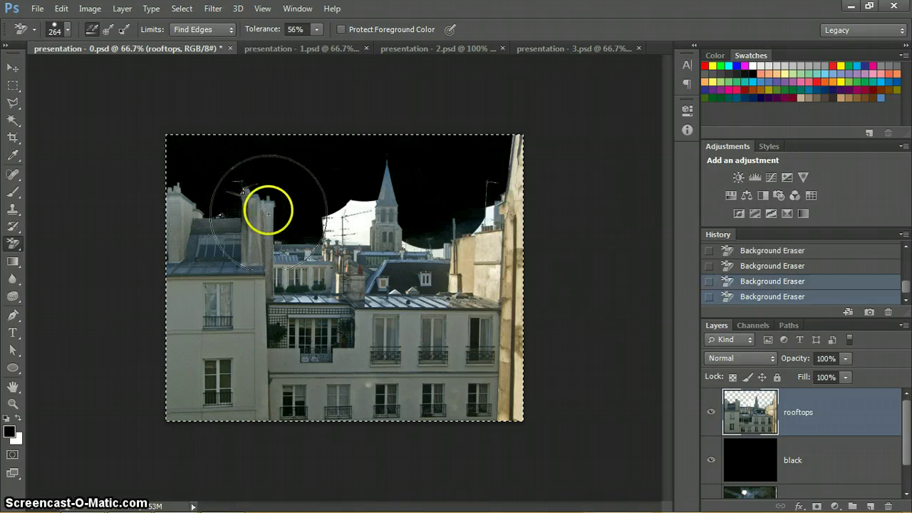
{"action": "left_click", "coordinate": [788, 283]}
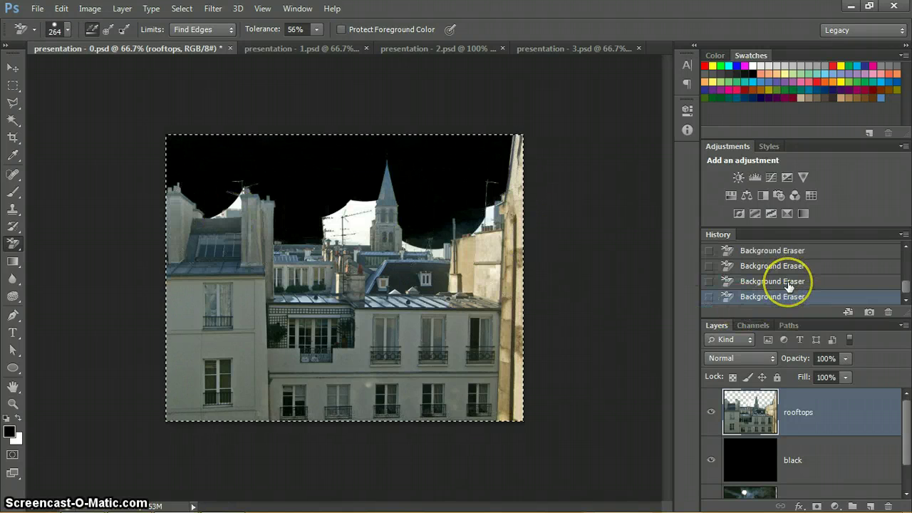
- Reduce the Background Eraser's brush size to 38 px and erase the remaining bright sky around the antennas beside the church tower
{"action": "left_click", "coordinate": [69, 30]}
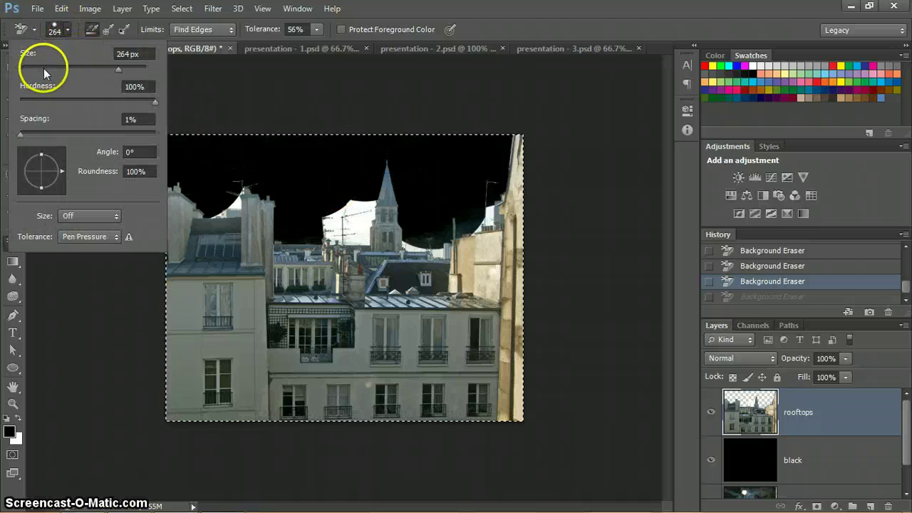
{"action": "type", "text": "38"}
{"action": "left_click", "coordinate": [69, 30]}
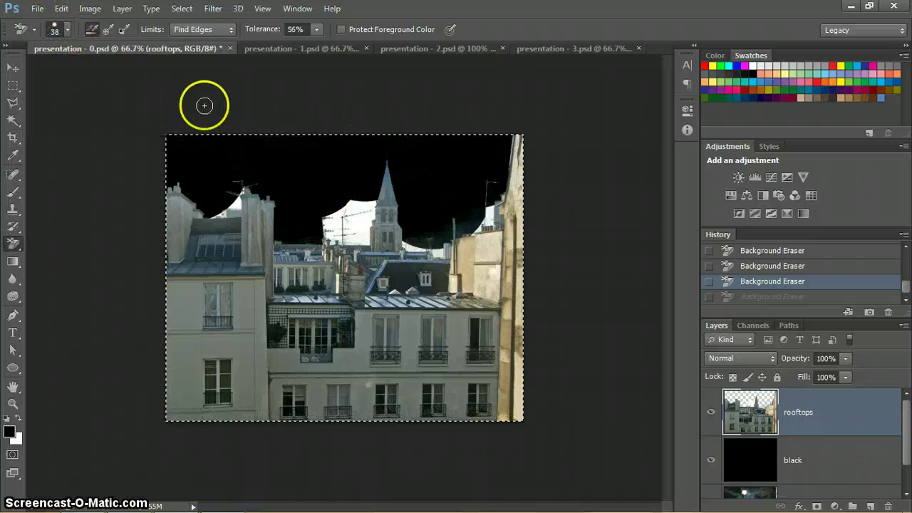
{"action": "left_click", "coordinate": [213, 179], "text": "ctrl"}
{"action": "left_click", "coordinate": [213, 174], "text": "ctrl"}
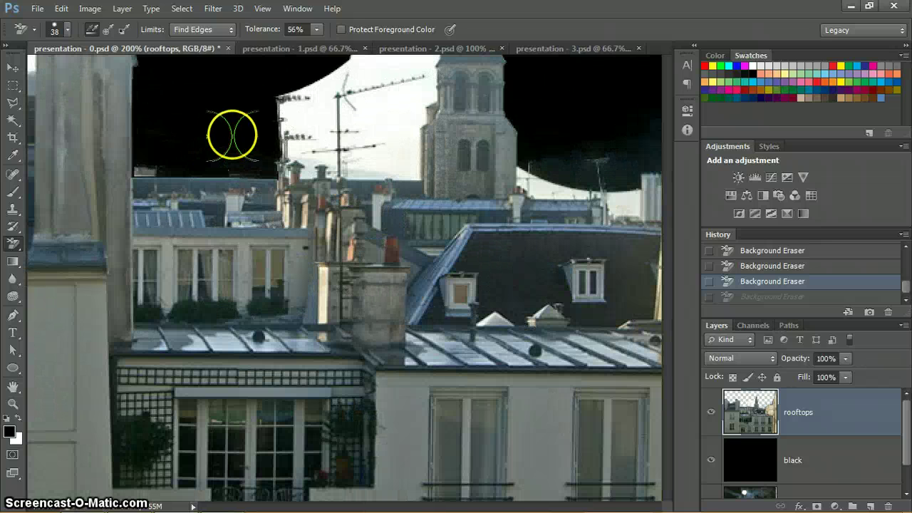
{"action": "mouse_move", "coordinate": [387, 106]}
{"action": "left_mouse_down"}
{"action": "mouse_move", "coordinate": [410, 98]}
{"action": "mouse_move", "coordinate": [423, 79]}
{"action": "mouse_move", "coordinate": [405, 64]}
{"action": "mouse_move", "coordinate": [381, 68]}
{"action": "left_mouse_up"}
- Switch to the presentation - 1.psd document, hide its black layer and show the night sky layer
{"action": "key", "text": "ctrl+Tab"}
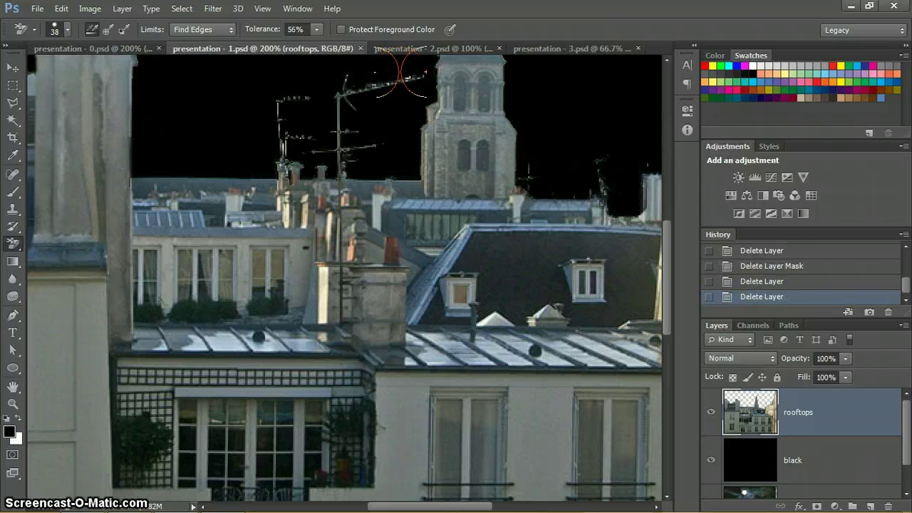
{"action": "mouse_move", "coordinate": [401, 73]}
{"action": "left_mouse_down"}
{"action": "mouse_move", "coordinate": [369, 78]}
{"action": "mouse_move", "coordinate": [526, 179]}
{"action": "left_mouse_up"}
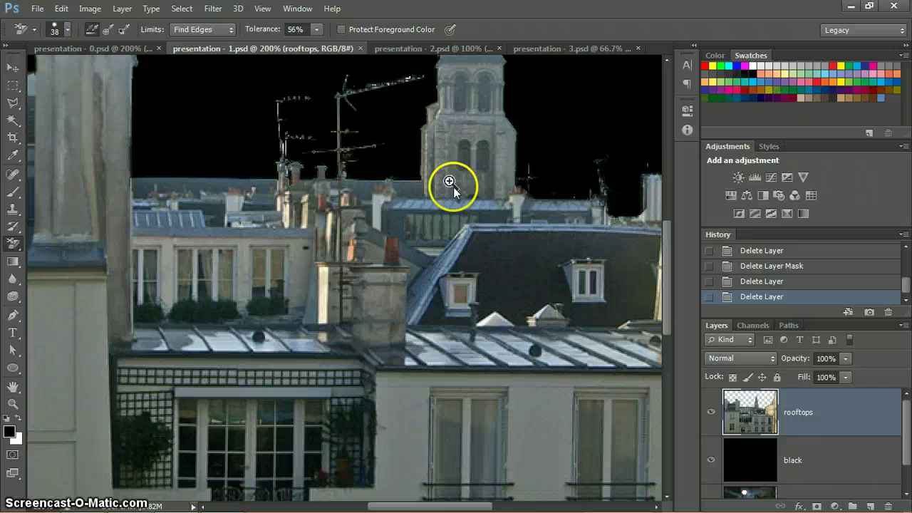
{"action": "key", "text": "ctrl+minus"}
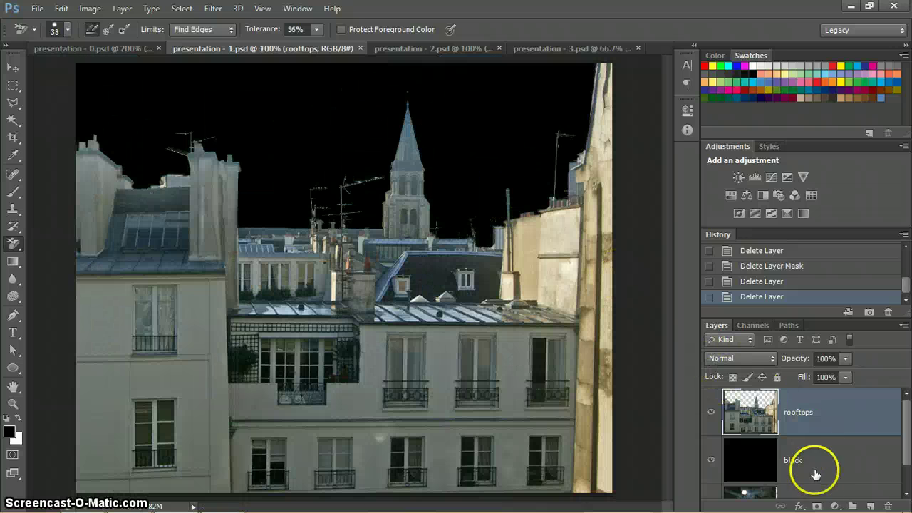
{"action": "left_click", "coordinate": [710, 461]}
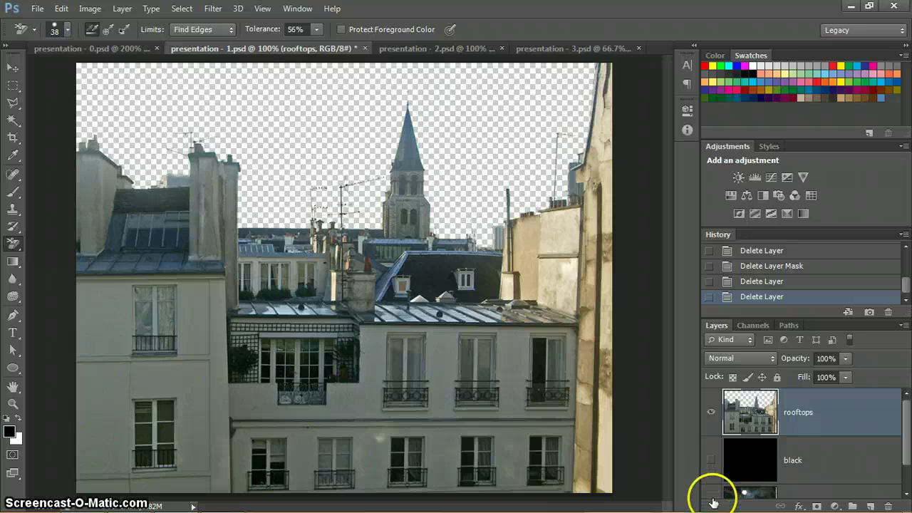
{"action": "left_click", "coordinate": [711, 495]}
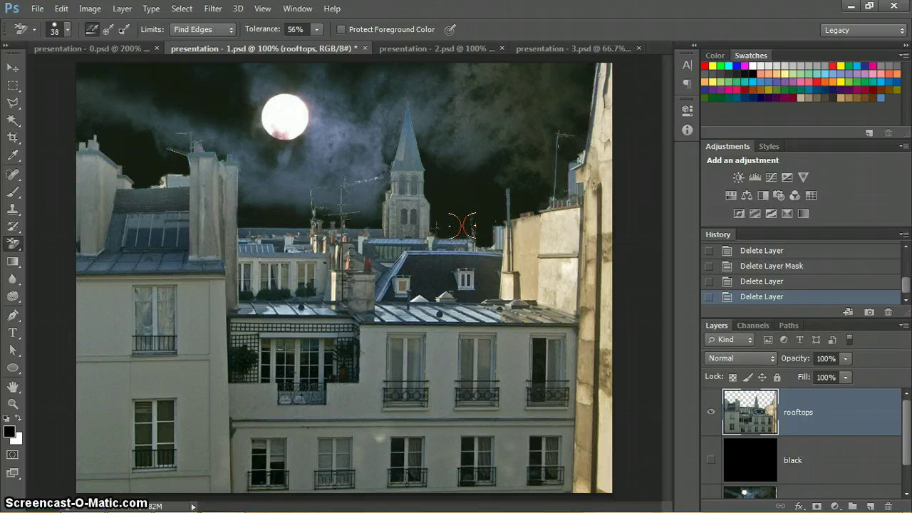
- Load the rooftops layer's outline as a selection and add a Curves adjustment layer masked to the buildings
{"action": "mouse_move", "coordinate": [463, 232]}
{"action": "left_mouse_down"}
{"action": "mouse_move", "coordinate": [489, 226]}
{"action": "mouse_move", "coordinate": [538, 262]}
{"action": "left_mouse_up"}
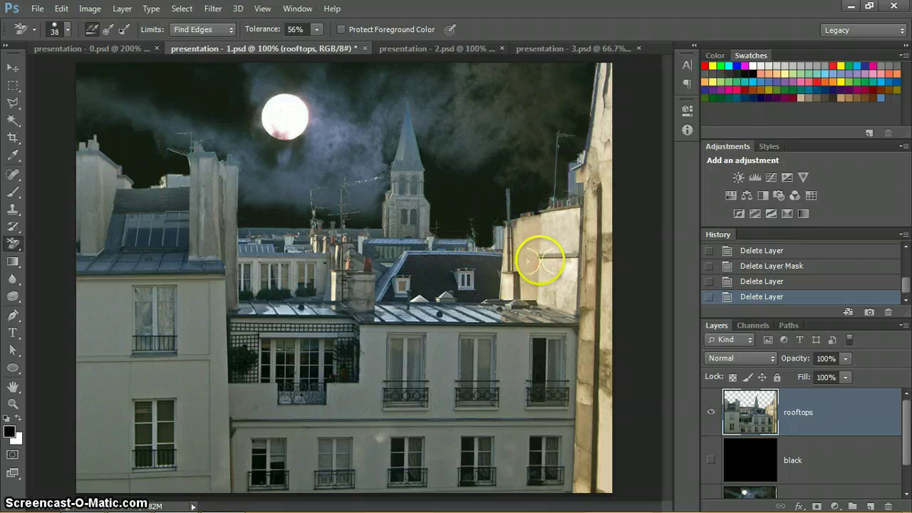
{"action": "left_click_drag", "start_coordinate": [741, 433], "coordinate": [743, 436]}
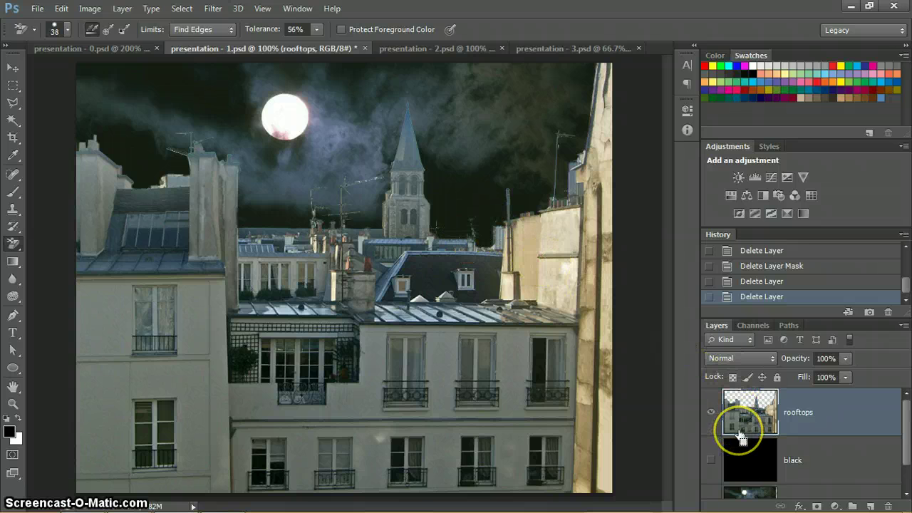
{"action": "left_click", "coordinate": [740, 434], "text": "ctrl"}
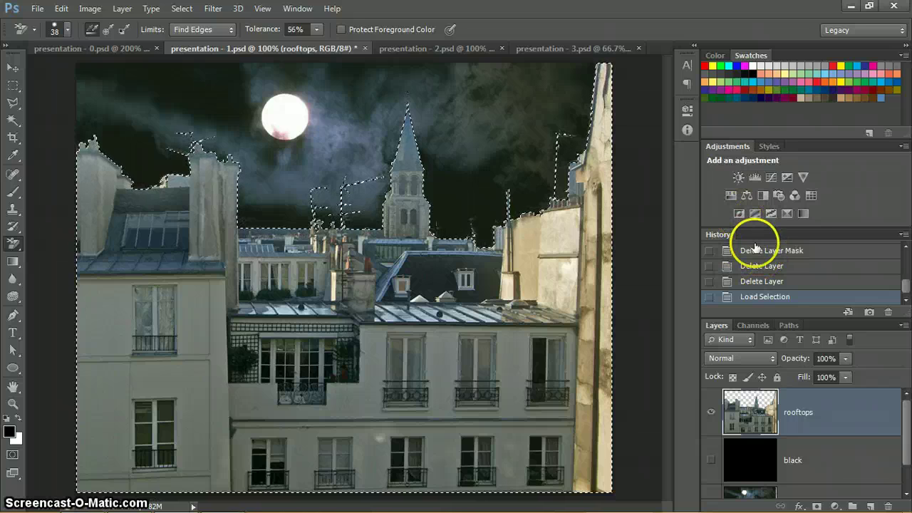
{"action": "left_click", "coordinate": [771, 177]}
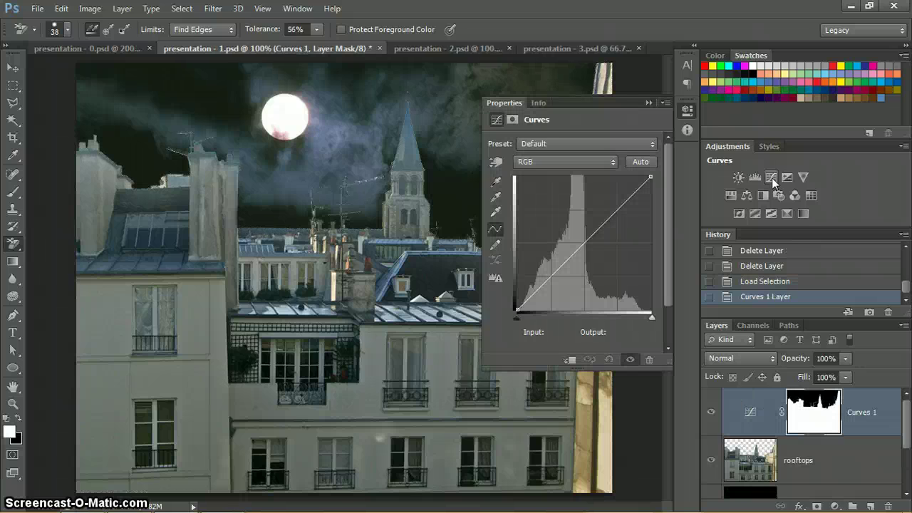
{"action": "left_click", "coordinate": [723, 177]}
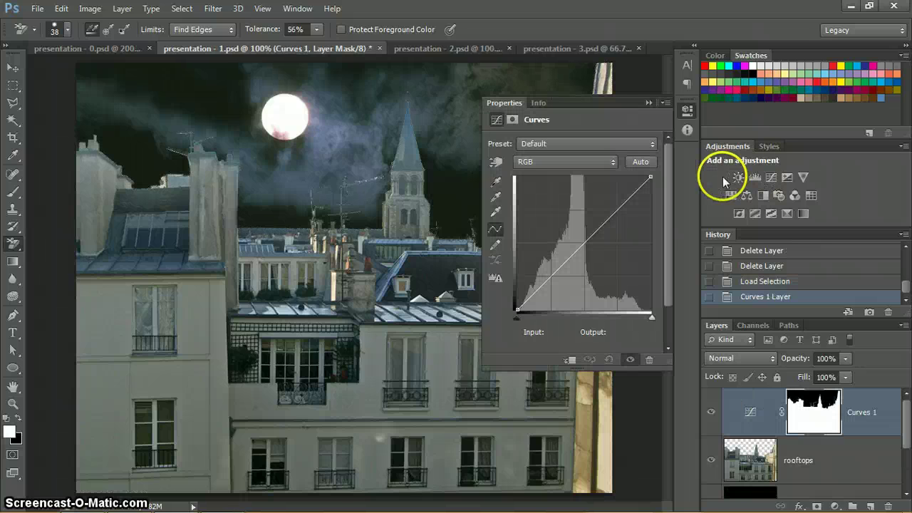
- Darken the buildings by setting the RGB curve's white endpoint to an output of 200
{"action": "left_click", "coordinate": [650, 177]}
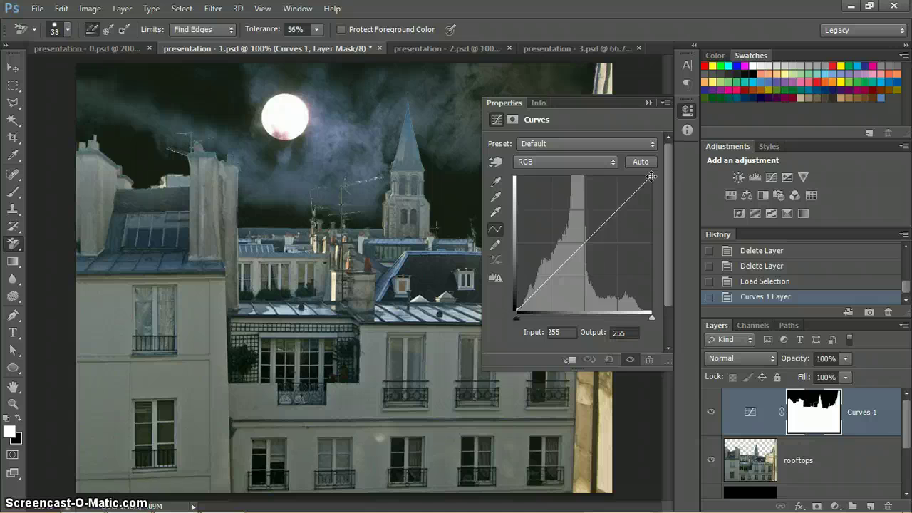
{"action": "key", "text": "Down"}
{"action": "key", "text": "Down"}
{"action": "key", "text": "Down"}
{"action": "key", "text": "Down"}
{"action": "key", "text": "Down"}
{"action": "key", "text": "Down"}
{"action": "key", "text": "Down"}
{"action": "key", "text": "Down"}
{"action": "key", "text": "Down"}
{"action": "key", "text": "Down"}
{"action": "key", "text": "Down"}
{"action": "key", "text": "Down"}
{"action": "key", "text": "Down"}
{"action": "key", "text": "Down"}
{"action": "key", "text": "Down"}
{"action": "key", "text": "Down"}
{"action": "key", "text": "Down"}
{"action": "key", "text": "Down"}
{"action": "key", "text": "Down"}
{"action": "key", "text": "Down"}
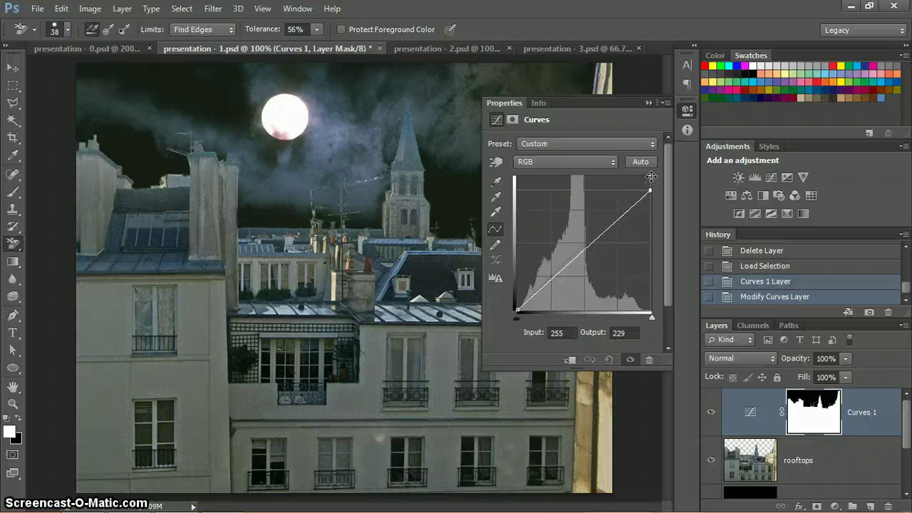
{"action": "left_click_drag", "start_coordinate": [650, 176], "coordinate": [650, 220]}
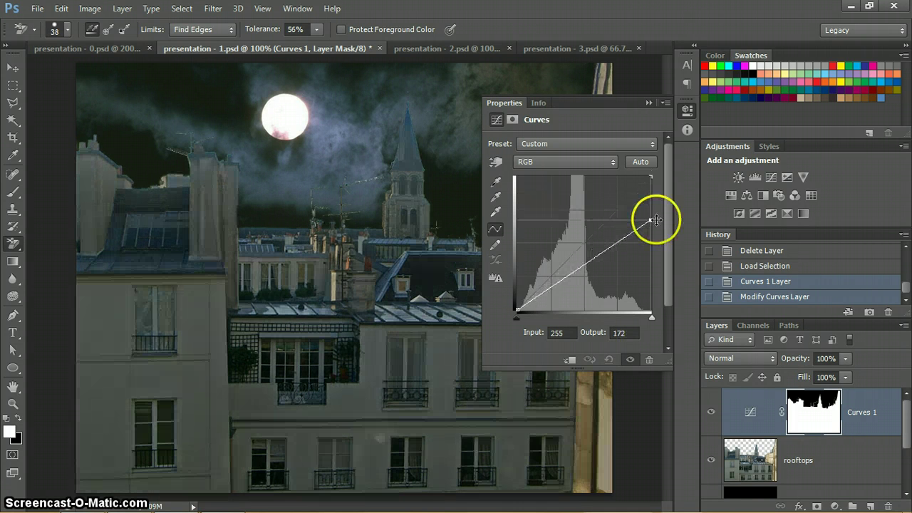
{"action": "left_click", "coordinate": [633, 334]}
{"action": "left_click_drag", "start_coordinate": [633, 333], "coordinate": [603, 333]}
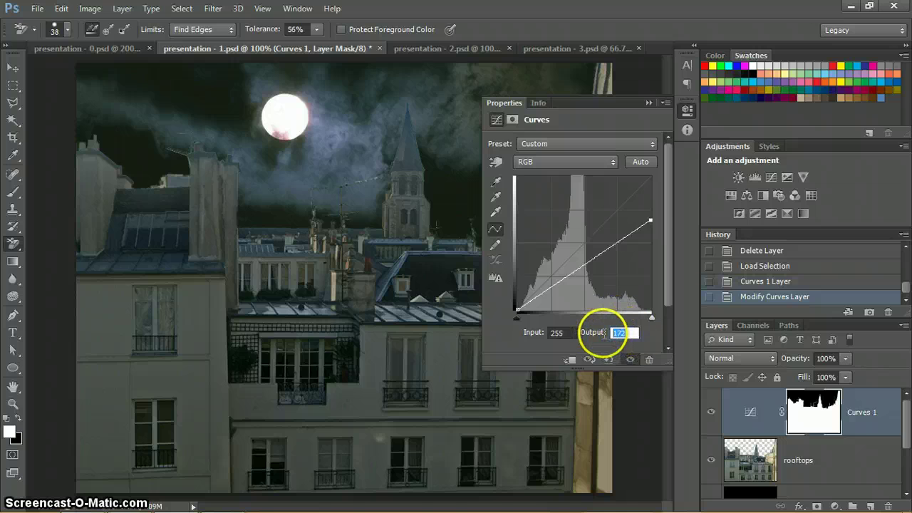
{"action": "type", "text": "200"}
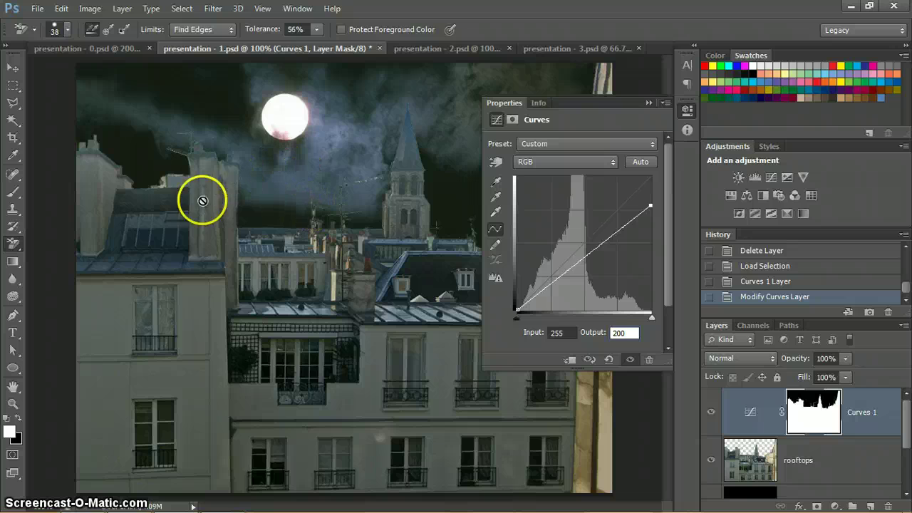
- Add an upper and a lower point to the RGB curve, and set the lower one to input 146, output 100
{"action": "left_click", "coordinate": [618, 231]}
{"action": "left_click_drag", "start_coordinate": [560, 275], "coordinate": [564, 278]}
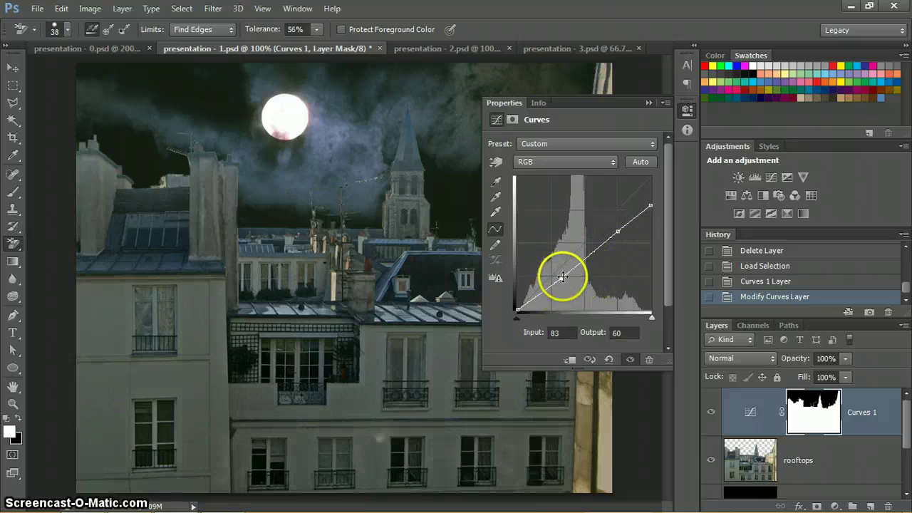
{"action": "left_click_drag", "start_coordinate": [562, 333], "coordinate": [530, 331]}
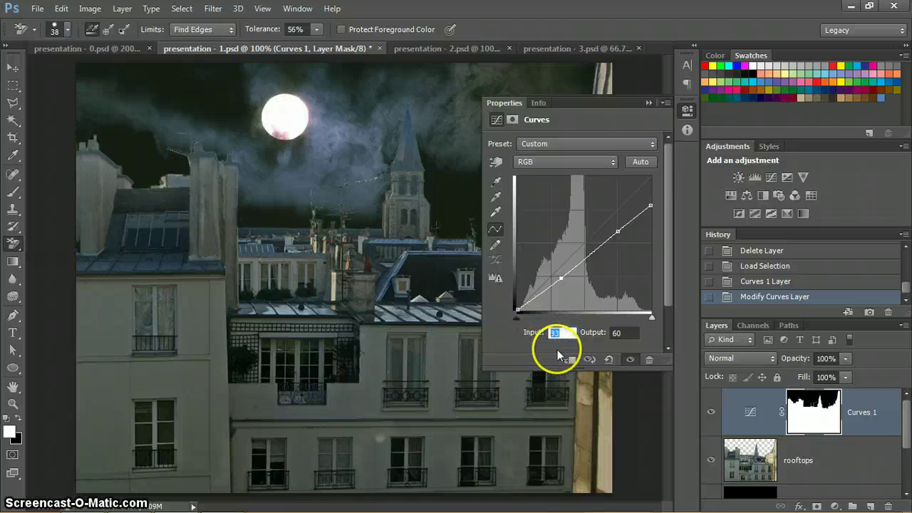
{"action": "type", "text": "146"}
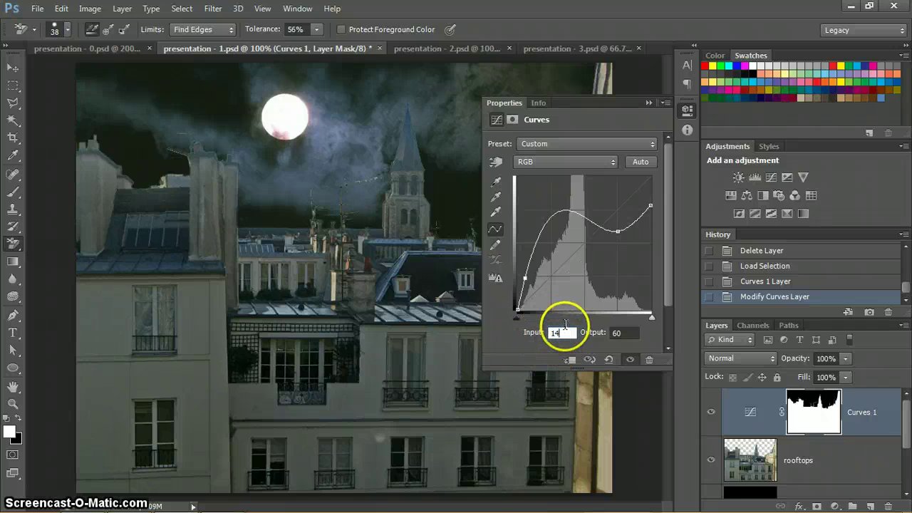
{"action": "left_click", "coordinate": [633, 334]}
{"action": "type", "text": "100"}
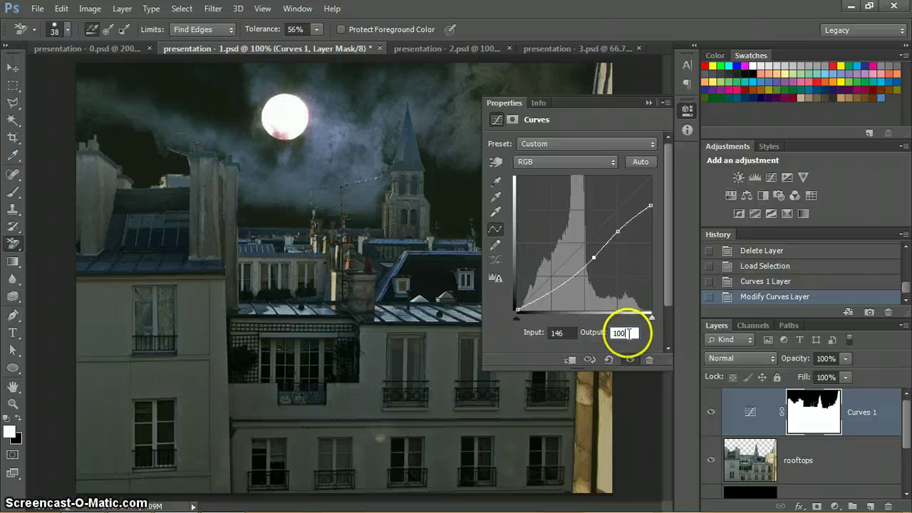
{"action": "key", "text": "Return"}
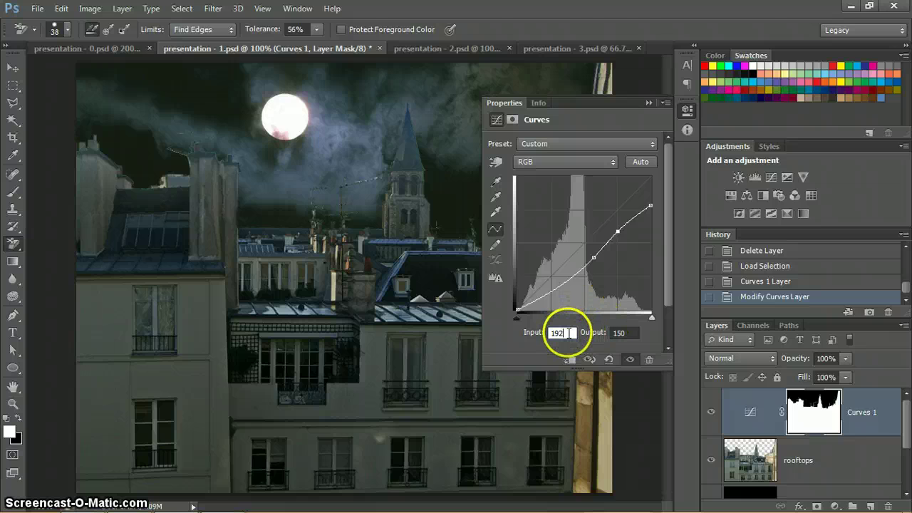
- Set the RGB curve's upper intermediate point to input 214, output 178
{"action": "left_click_drag", "start_coordinate": [556, 333], "coordinate": [520, 333]}
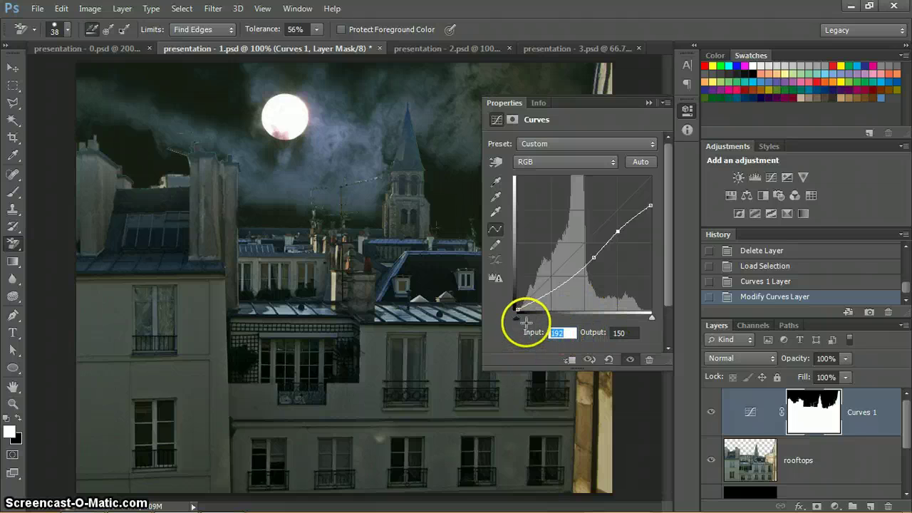
{"action": "type", "text": "214"}
{"action": "key", "text": "Tab"}
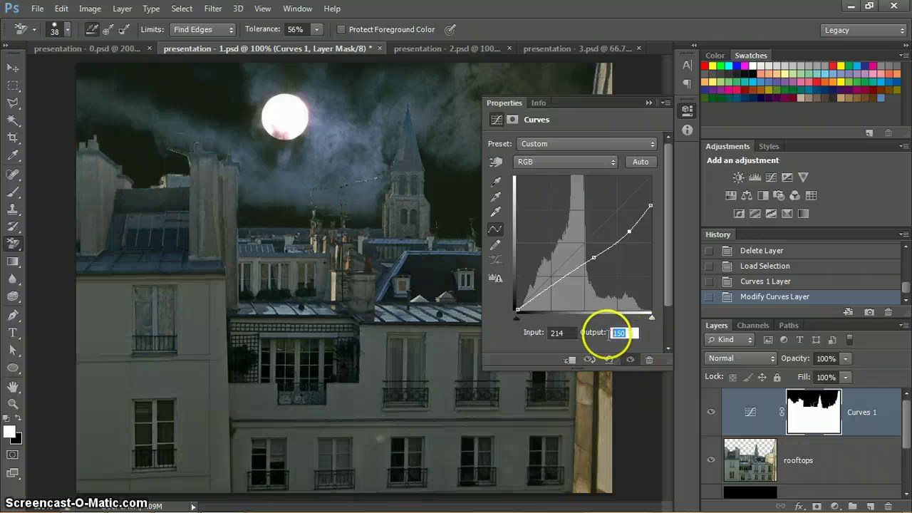
{"action": "type", "text": "178"}
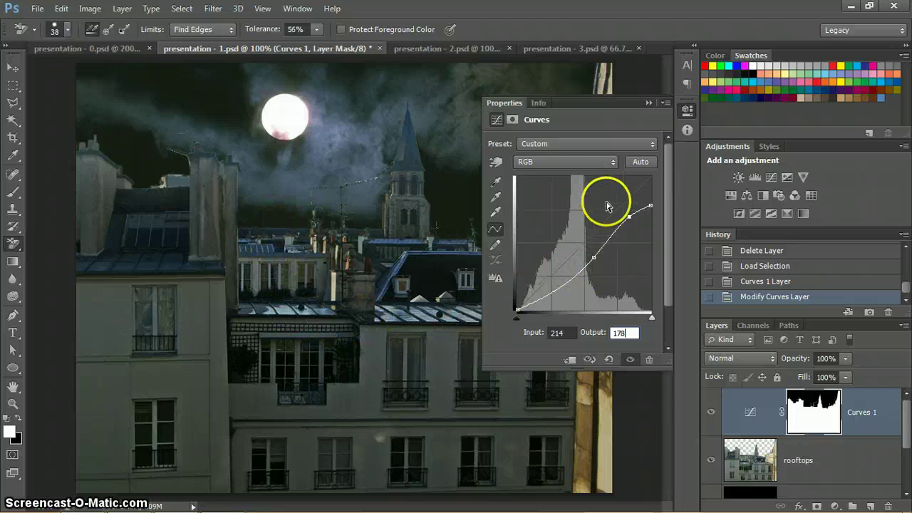
- Set the white endpoint's output to 245 in both the Red and Green channel curves of the buildings' Curves adjustment
{"action": "left_click", "coordinate": [609, 164]}
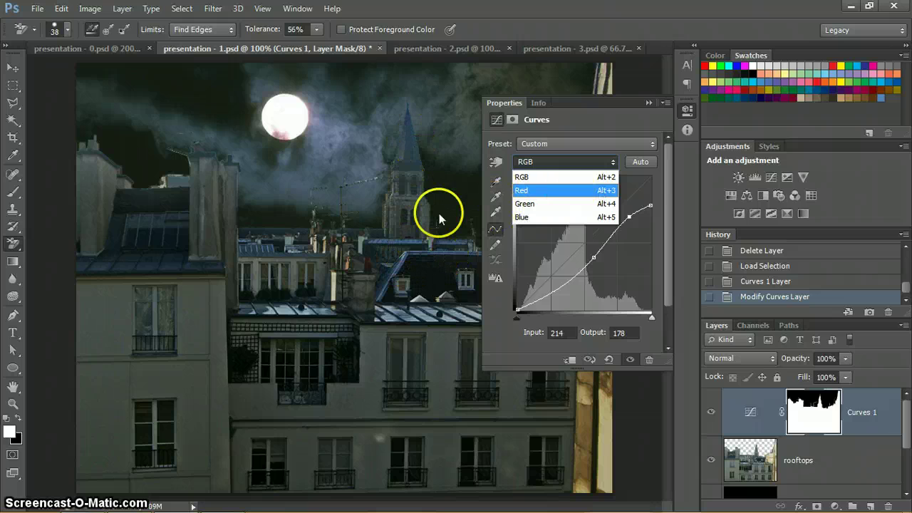
{"action": "left_click", "coordinate": [535, 192]}
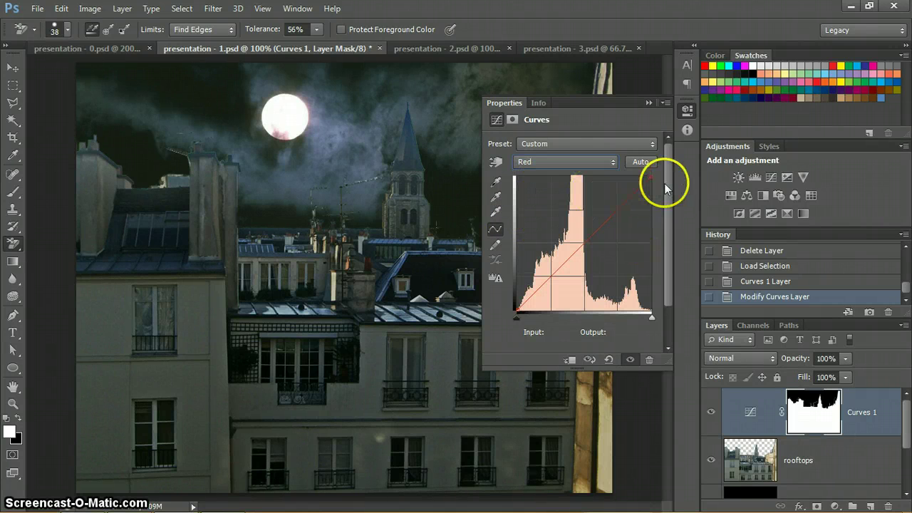
{"action": "left_click", "coordinate": [650, 176]}
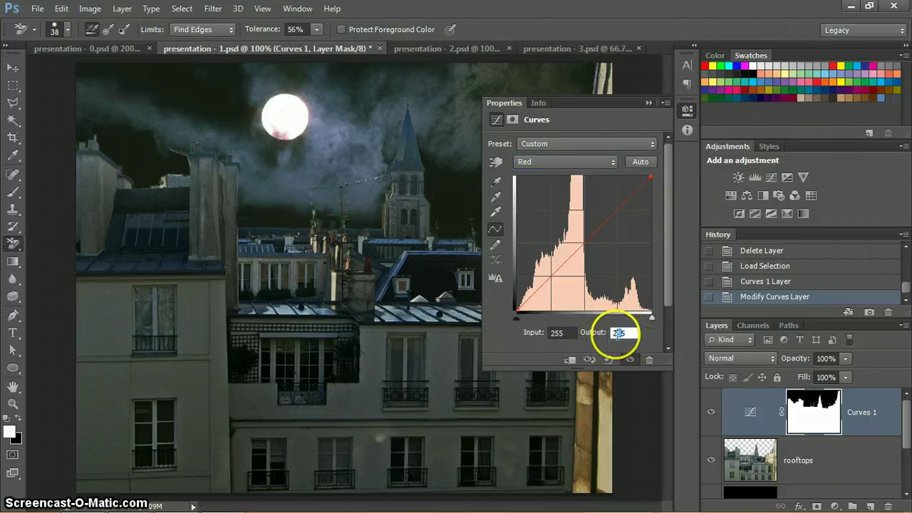
{"action": "type", "text": "245"}
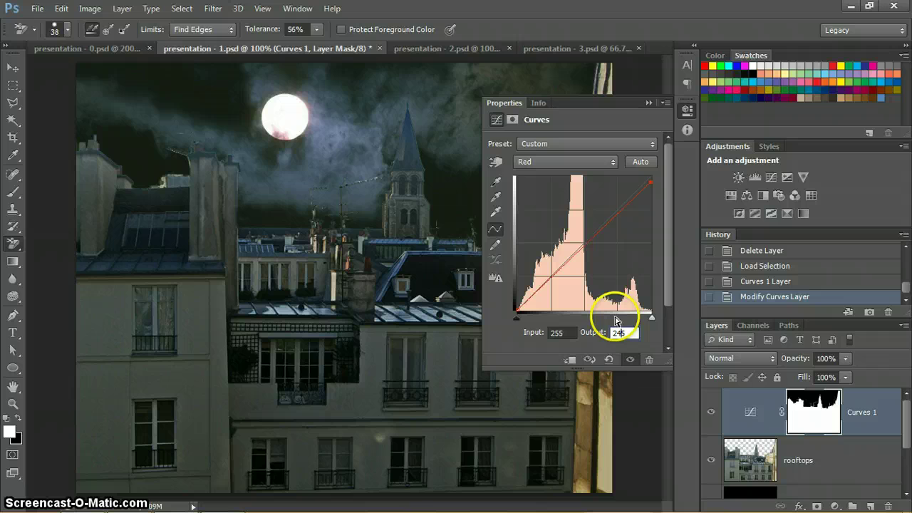
{"action": "left_click", "coordinate": [598, 161]}
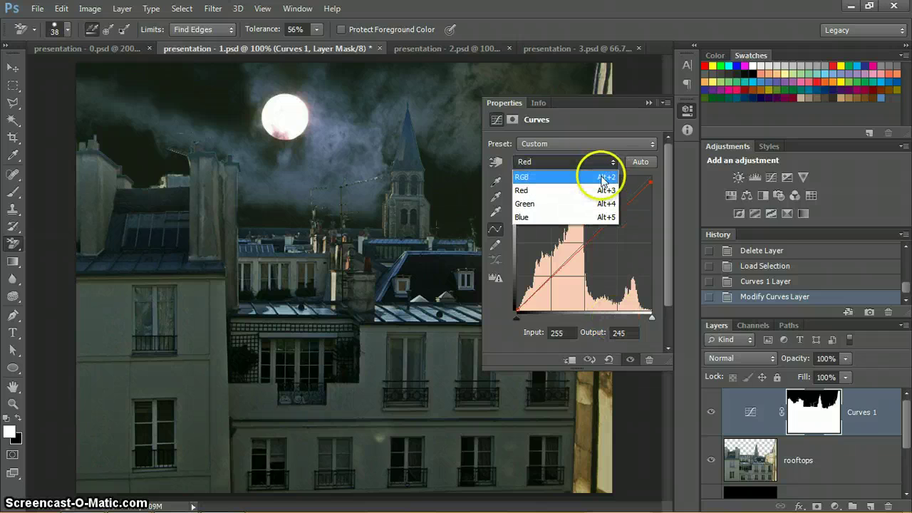
{"action": "left_click", "coordinate": [589, 204]}
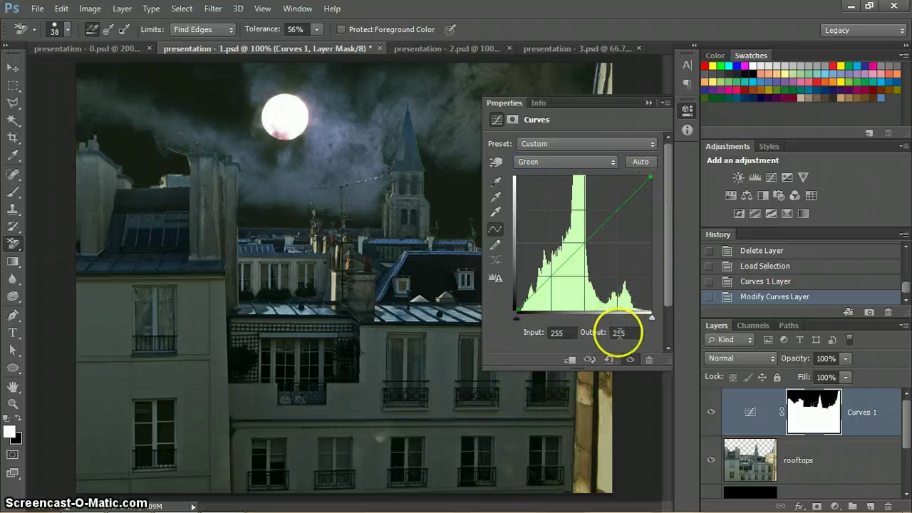
{"action": "type", "text": "240"}
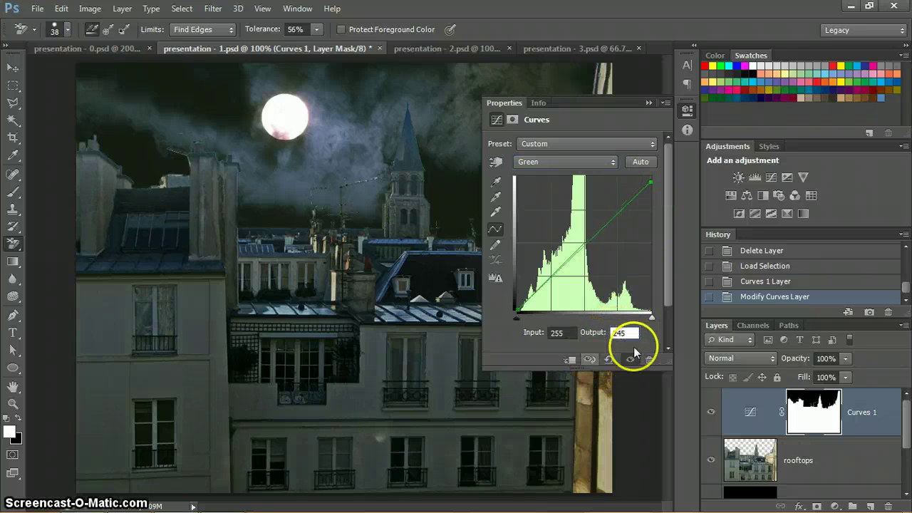
- Clip the Curves adjustment layer to the rooftops layer and collapse its properties
{"action": "left_click", "coordinate": [536, 351]}
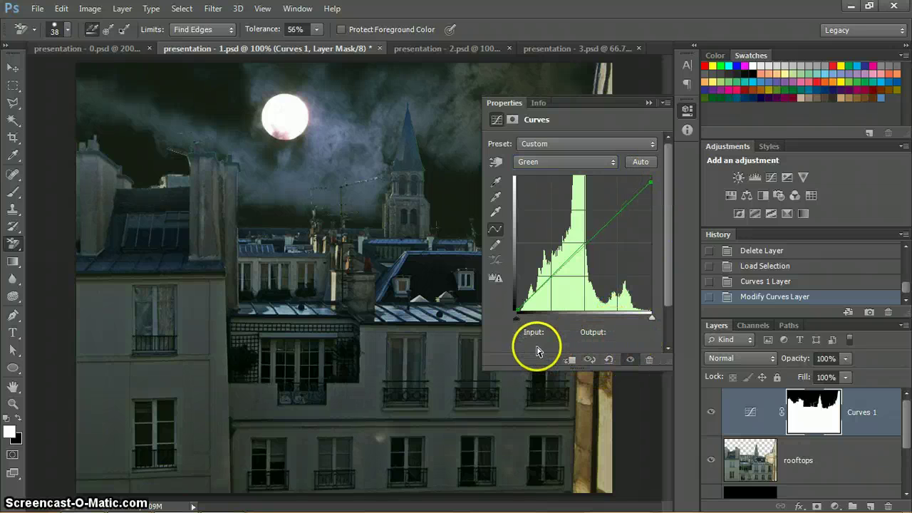
{"action": "left_click", "coordinate": [573, 360]}
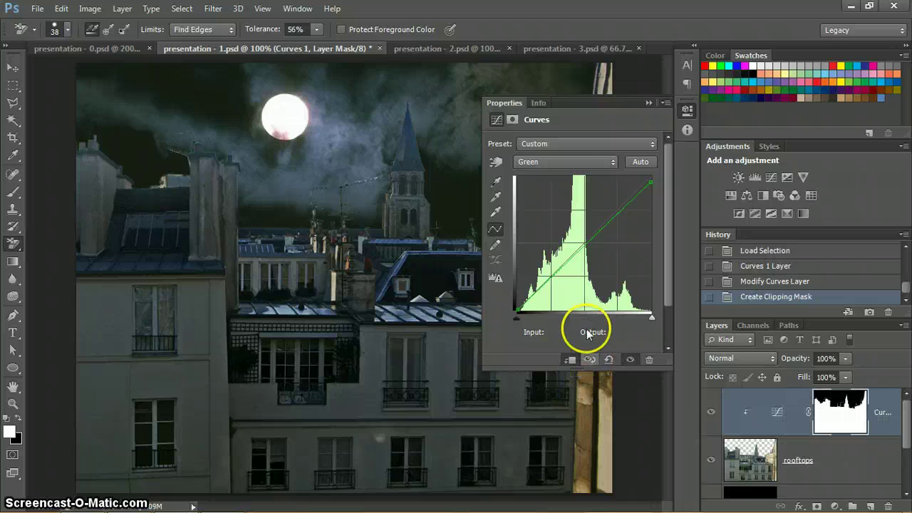
{"action": "left_click", "coordinate": [648, 101]}
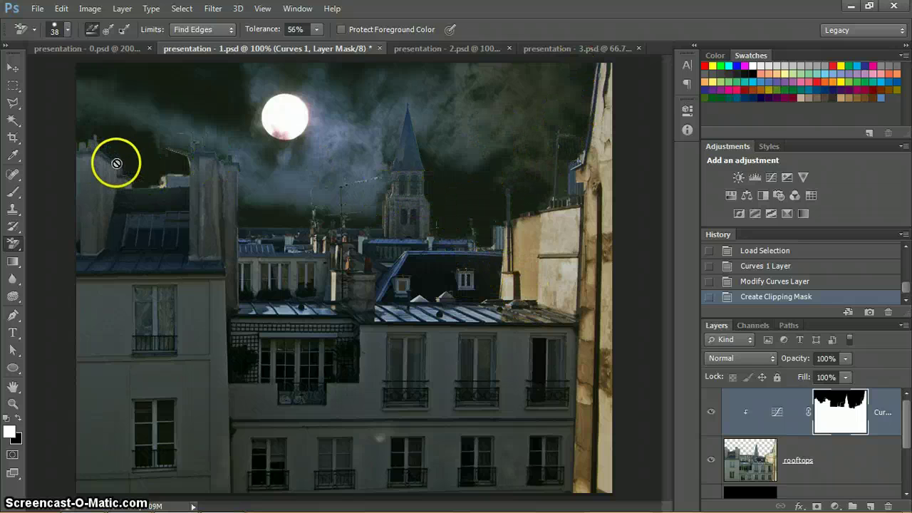
- Choose the Polygonal Lasso tool and switch to the presentation - 2.psd document
{"action": "left_click", "coordinate": [14, 104]}
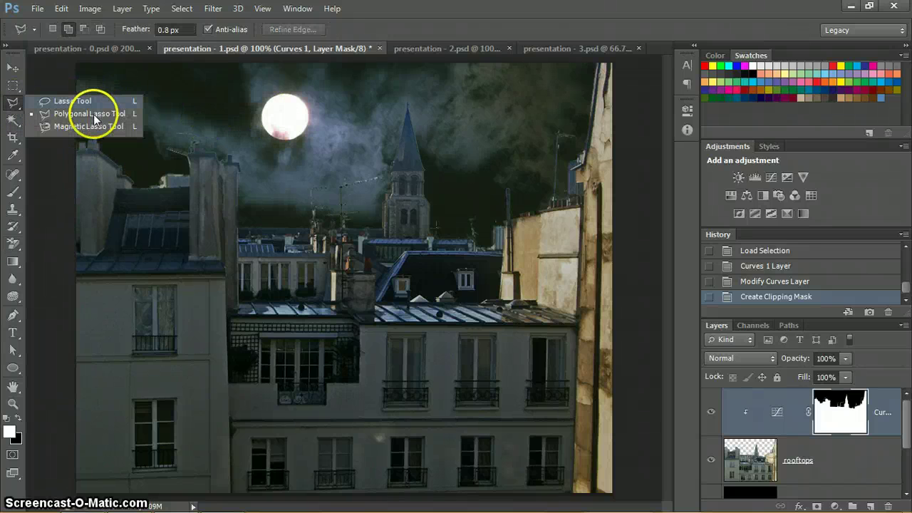
{"action": "left_click", "coordinate": [93, 114]}
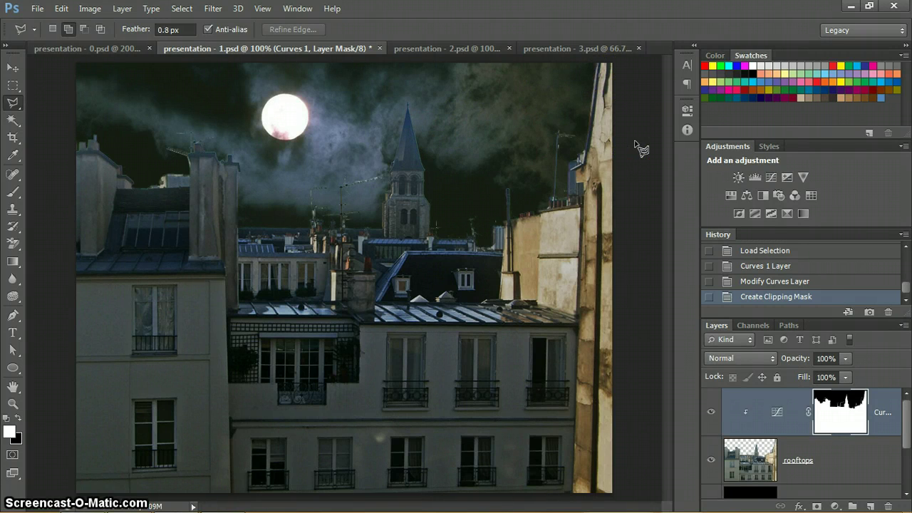
{"action": "key", "text": "ctrl+Tab"}
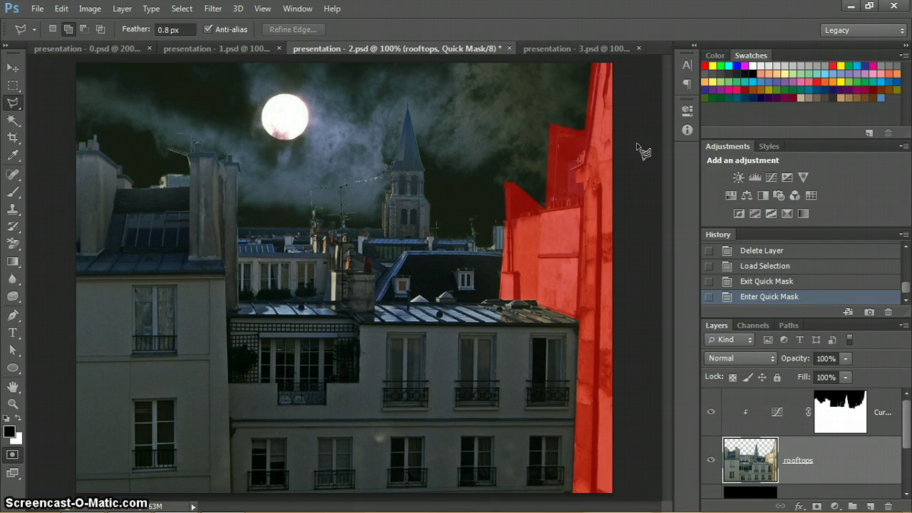
- Exit Quick Mask to select the sunlit buildings along the image's right edge, and add a Curves adjustment layer masked to them
{"action": "left_click", "coordinate": [645, 151]}
{"action": "key", "text": "q"}
{"action": "key", "text": "q"}
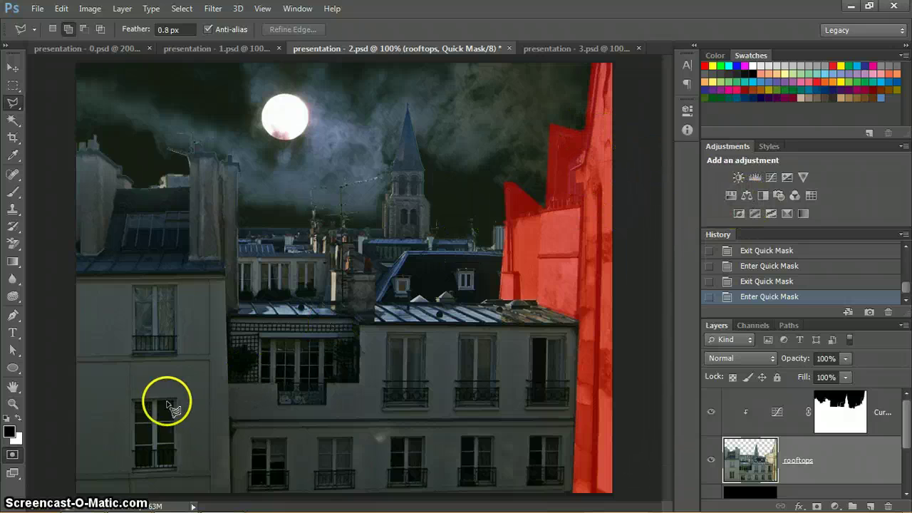
{"action": "left_click", "coordinate": [13, 456]}
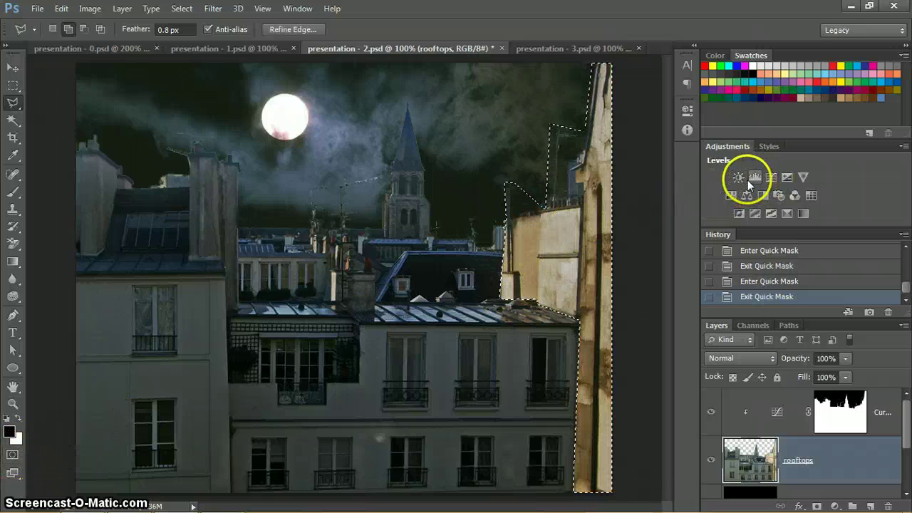
{"action": "left_click", "coordinate": [771, 177]}
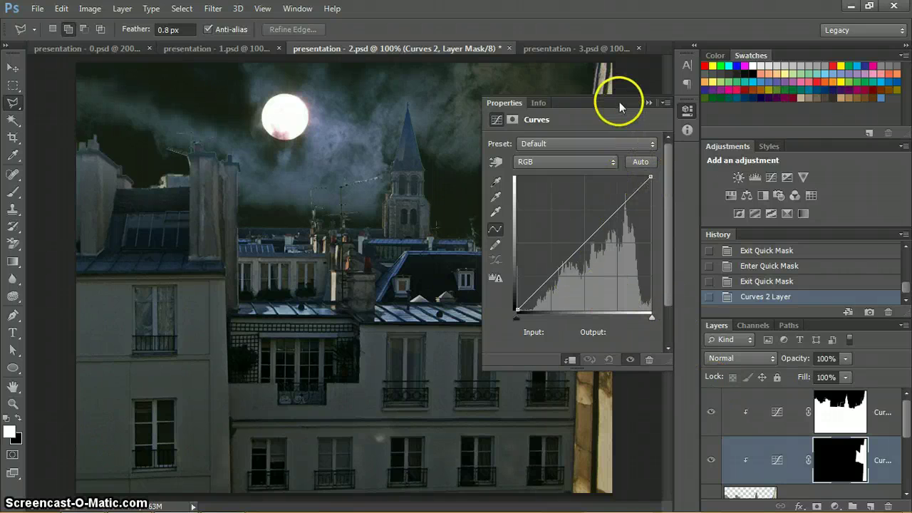
- Move the Curves properties off the sunlit buildings and set the RGB curve's white endpoint to an output of 182
{"action": "left_click_drag", "start_coordinate": [619, 102], "coordinate": [229, 123]}
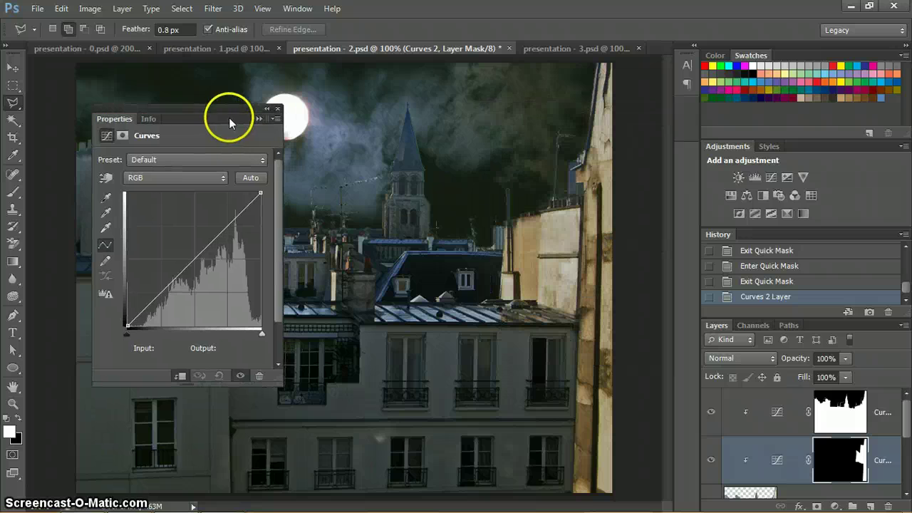
{"action": "left_click", "coordinate": [261, 193]}
{"action": "left_click_drag", "start_coordinate": [241, 349], "coordinate": [223, 349]}
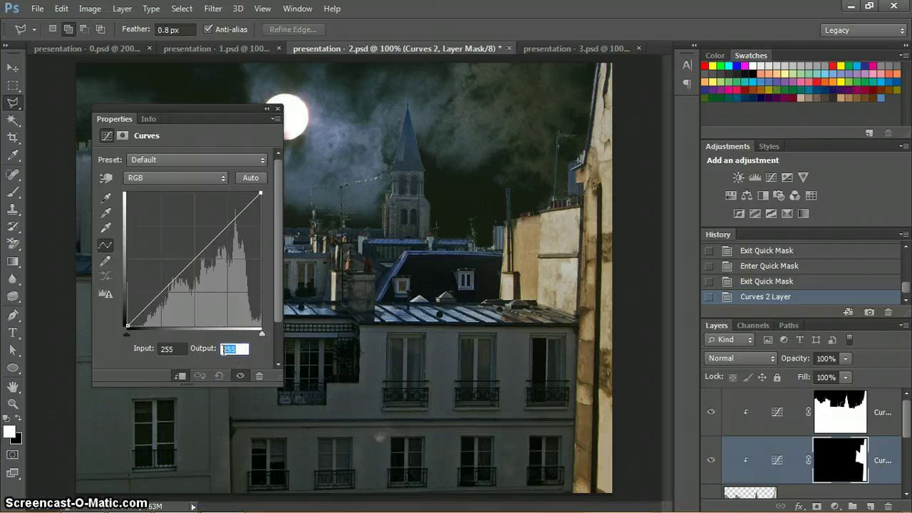
{"action": "type", "text": "18"}
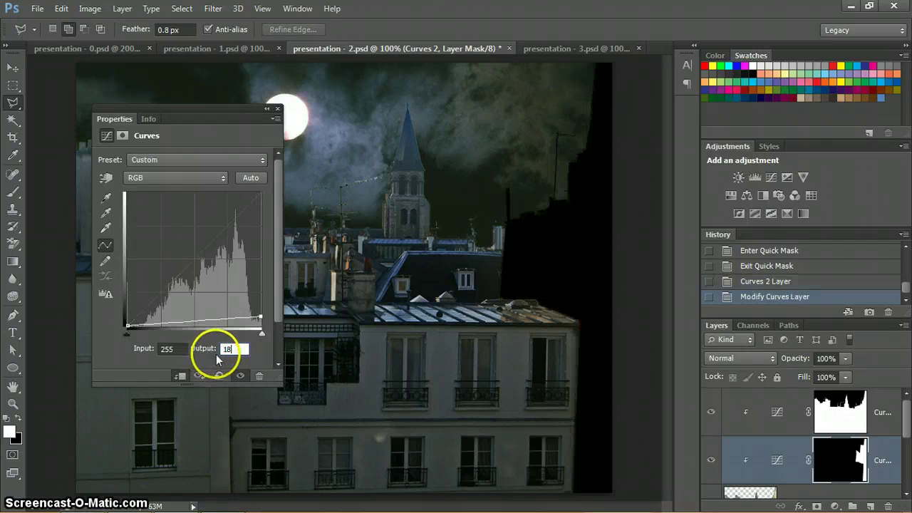
{"action": "type", "text": "0"}
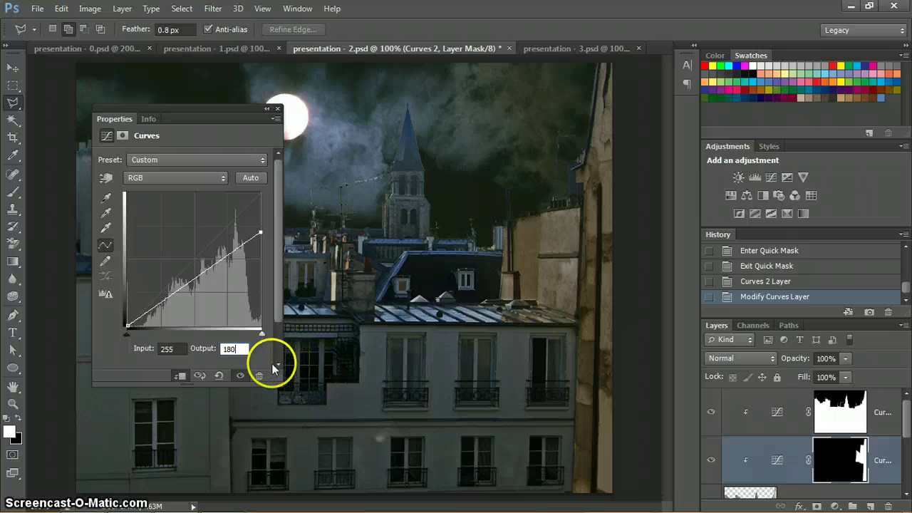
{"action": "type", "text": "2"}
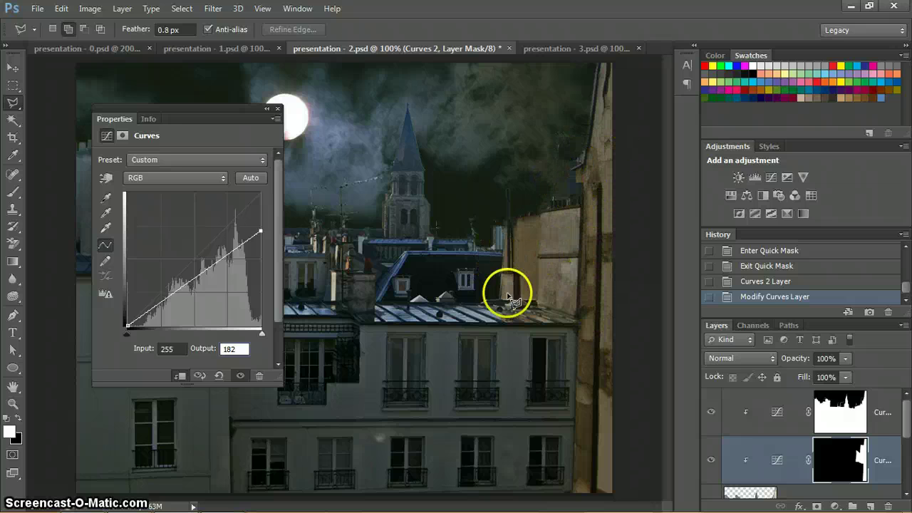
- Set the white endpoint's output to 245 on the Red curve and 250 on the Green curve, and collapse the Curves properties
{"action": "left_click", "coordinate": [222, 178]}
{"action": "left_click", "coordinate": [214, 208]}
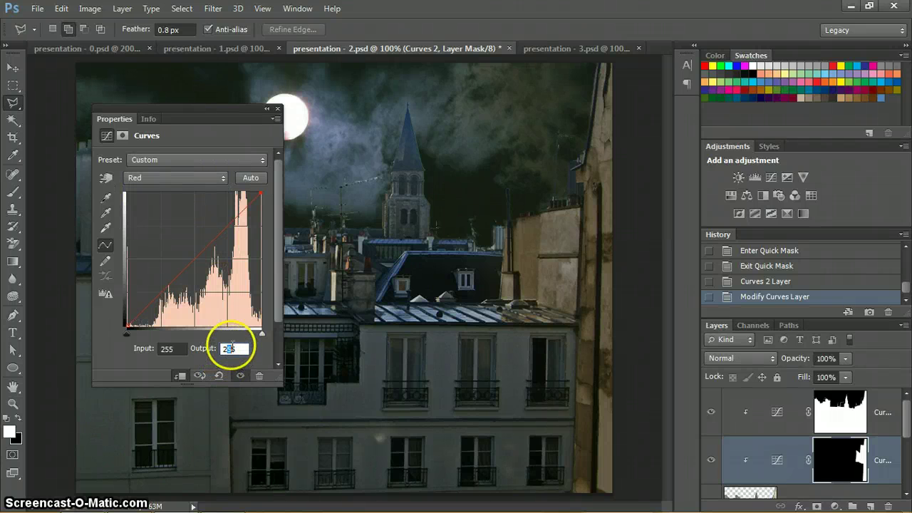
{"action": "key", "text": "Return"}
{"action": "left_click", "coordinate": [198, 179]}
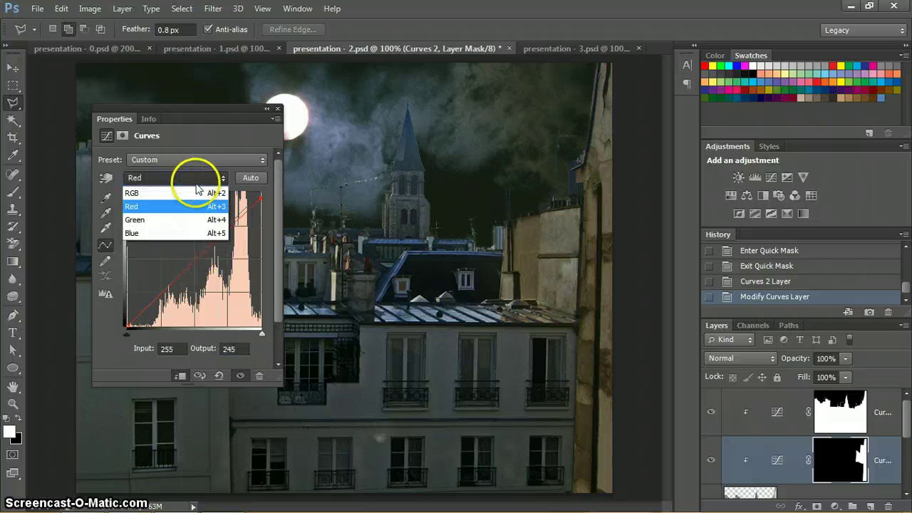
{"action": "left_click", "coordinate": [191, 220]}
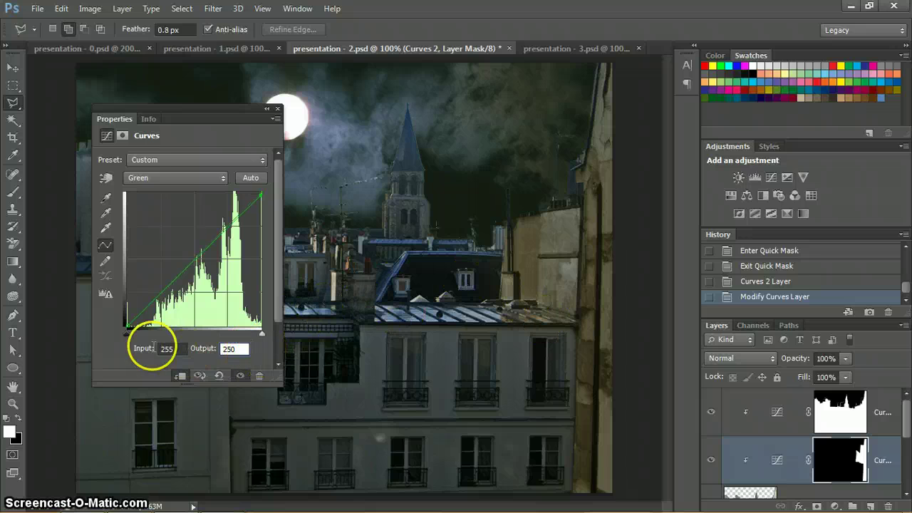
{"action": "left_click", "coordinate": [114, 349]}
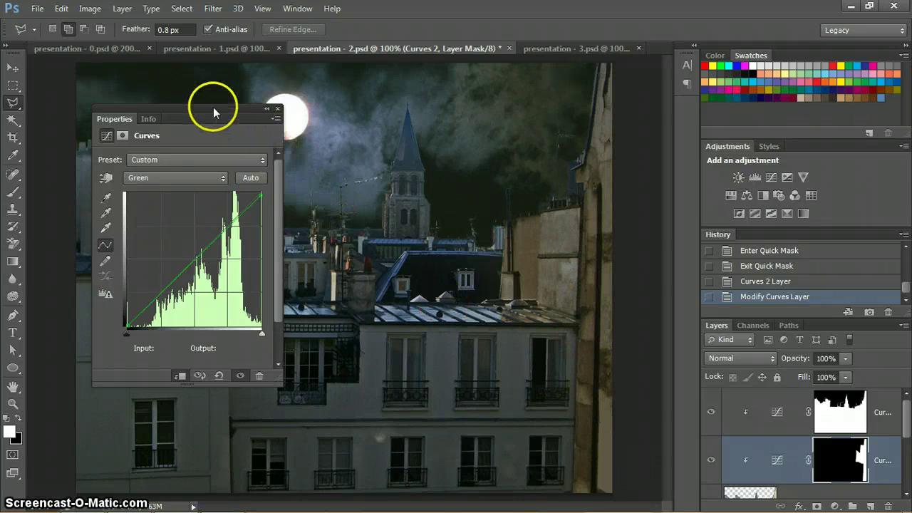
{"action": "left_click_drag", "start_coordinate": [211, 116], "coordinate": [686, 111]}
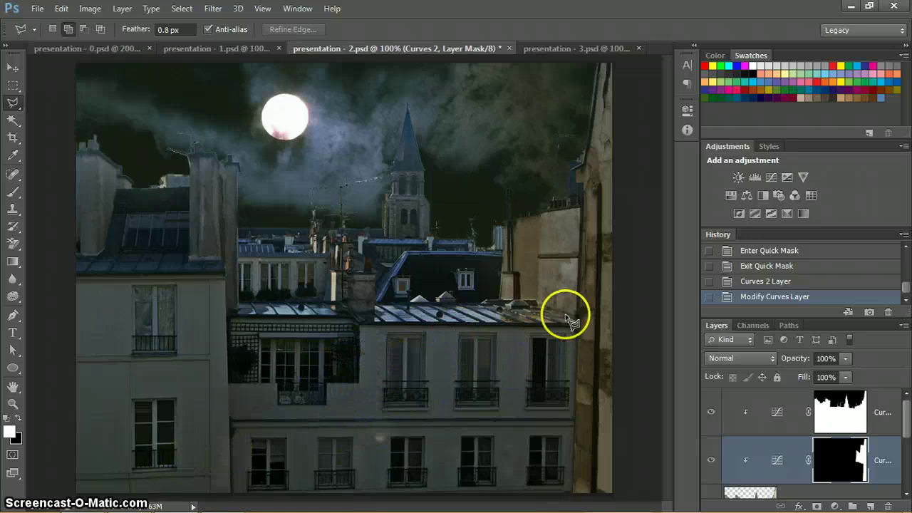
- In presentation - 3.psd, exit Quick Mask to select the masked windows and paste them from the rooftops layer as a new layer above it
{"action": "key", "text": "ctrl+Tab"}
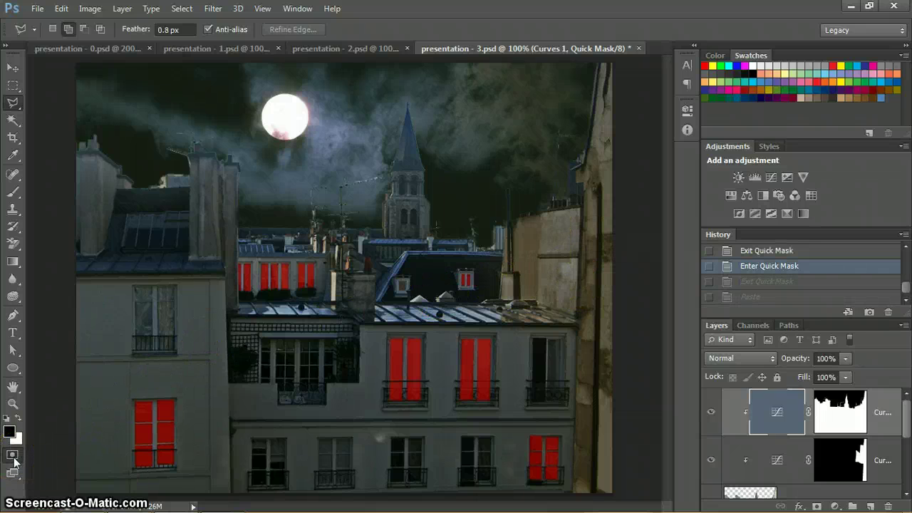
{"action": "left_click", "coordinate": [12, 456]}
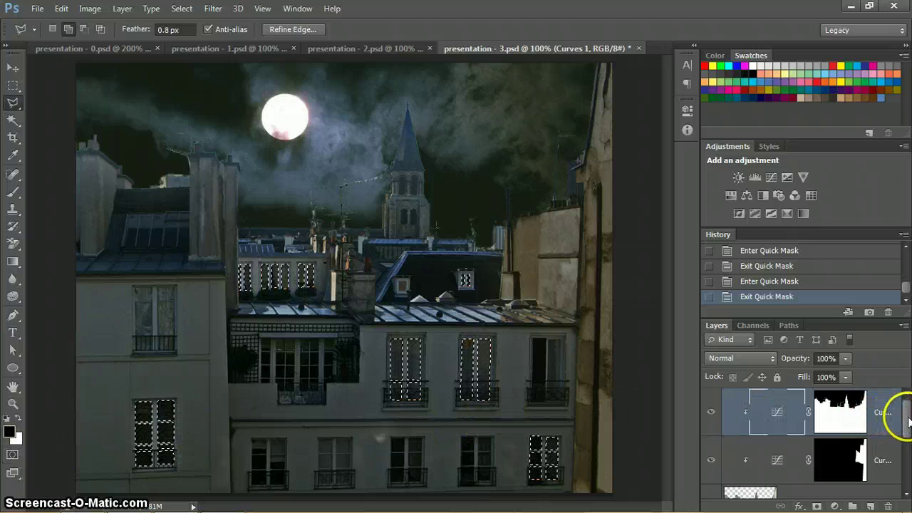
{"action": "left_click_drag", "start_coordinate": [908, 420], "coordinate": [901, 441]}
{"action": "left_click", "coordinate": [752, 433]}
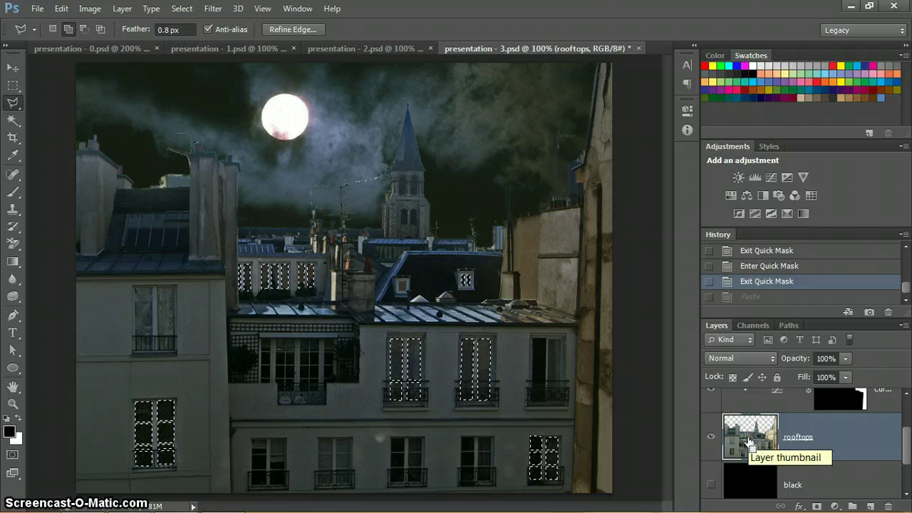
{"action": "key", "text": "ctrl+v"}
{"action": "left_click", "coordinate": [779, 439]}
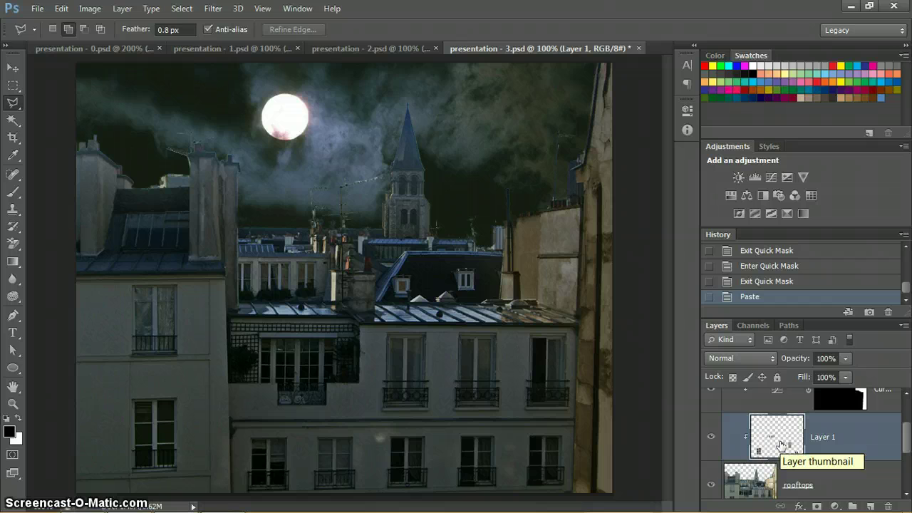
{"action": "left_click", "coordinate": [724, 438]}
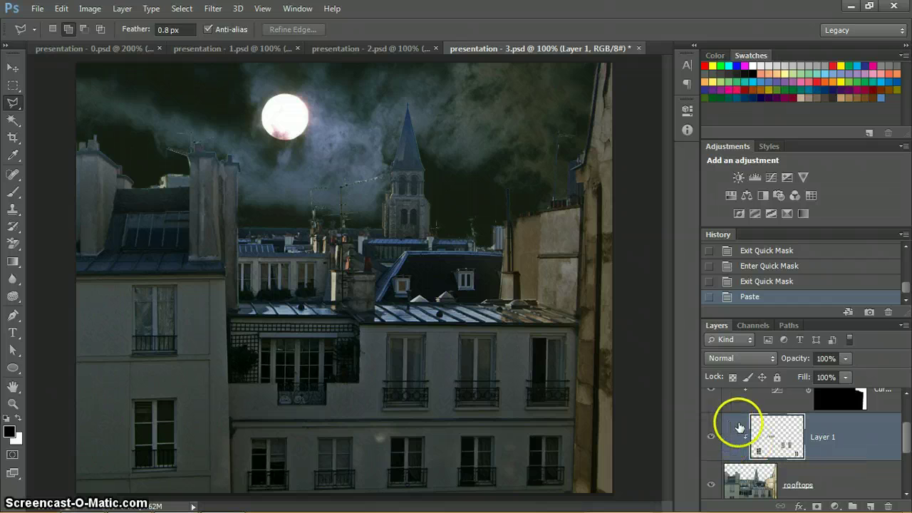
- Add a Curves adjustment layer masked to the pasted windows and set its RGB white endpoint to input 129, output 255
{"action": "left_click", "coordinate": [785, 439], "text": "ctrl"}
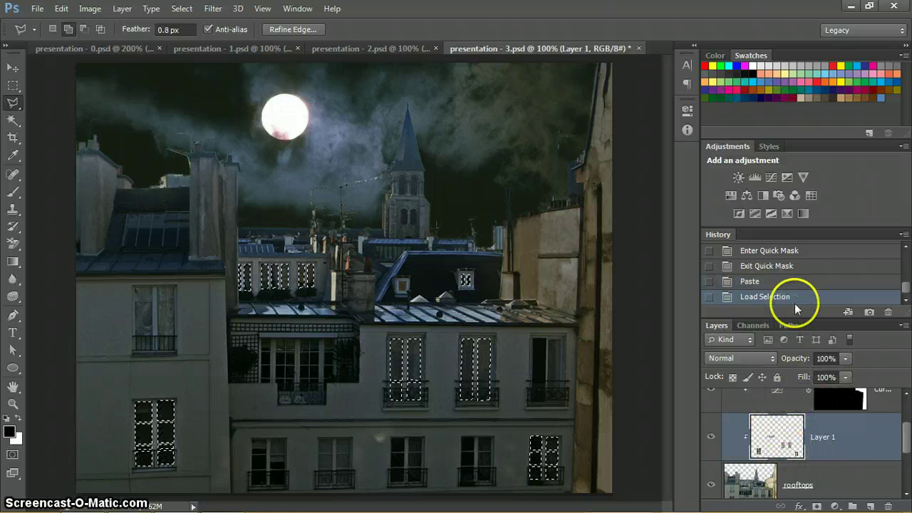
{"action": "left_click", "coordinate": [770, 177]}
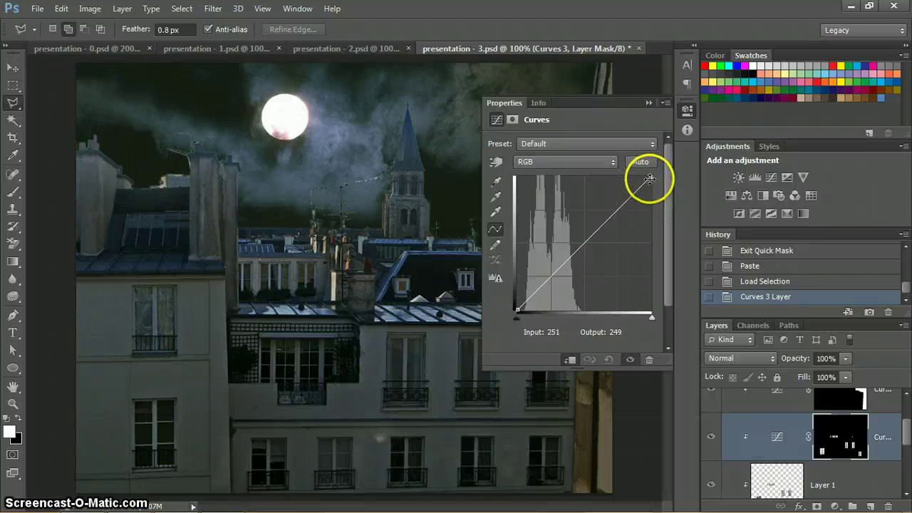
{"action": "left_click_drag", "start_coordinate": [646, 176], "coordinate": [621, 176]}
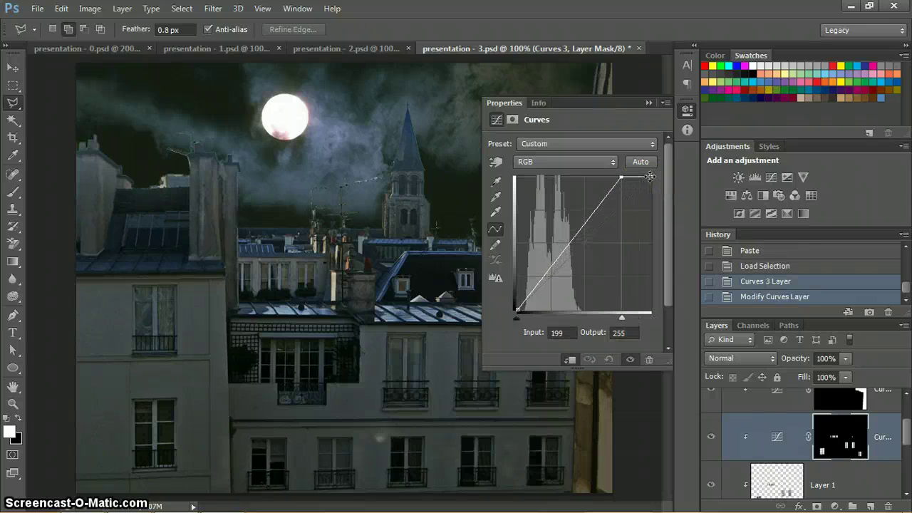
{"action": "left_click", "coordinate": [559, 335]}
{"action": "left_click_drag", "start_coordinate": [567, 333], "coordinate": [523, 332]}
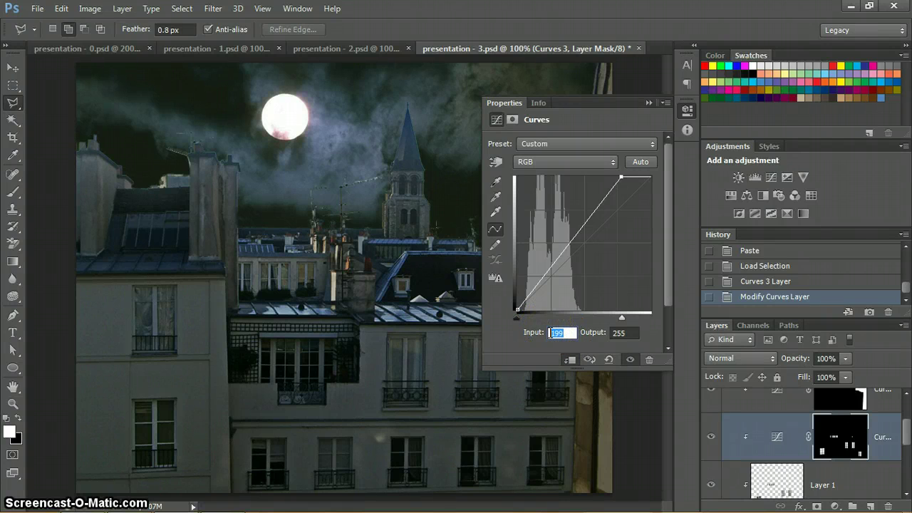
{"action": "left_click", "coordinate": [612, 308]}
{"action": "type", "text": "129"}
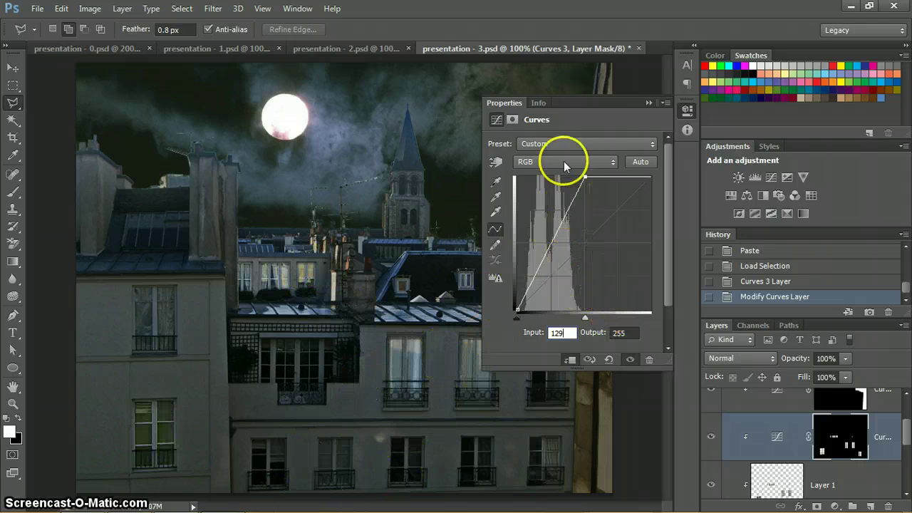
- Add a midtone point to the windows' Red curve with input 122 and output 167
{"action": "left_click", "coordinate": [608, 163]}
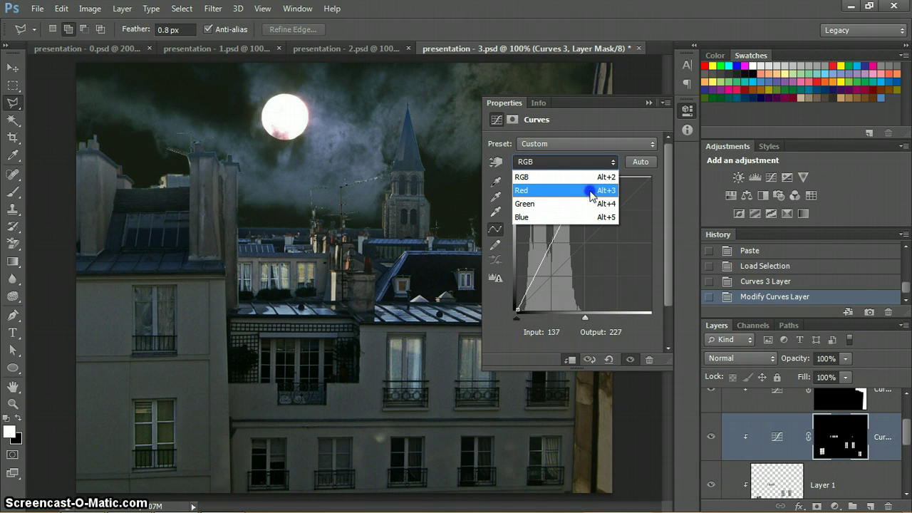
{"action": "left_click", "coordinate": [591, 192]}
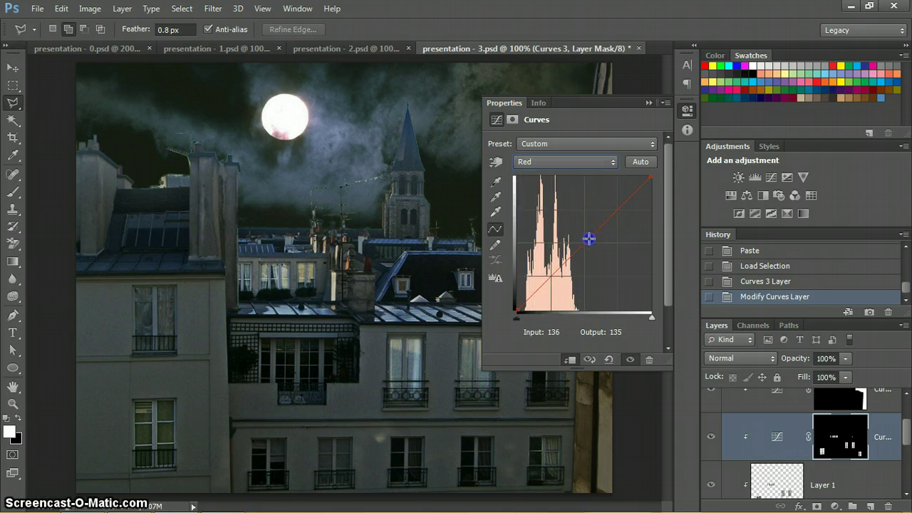
{"action": "left_click", "coordinate": [588, 239]}
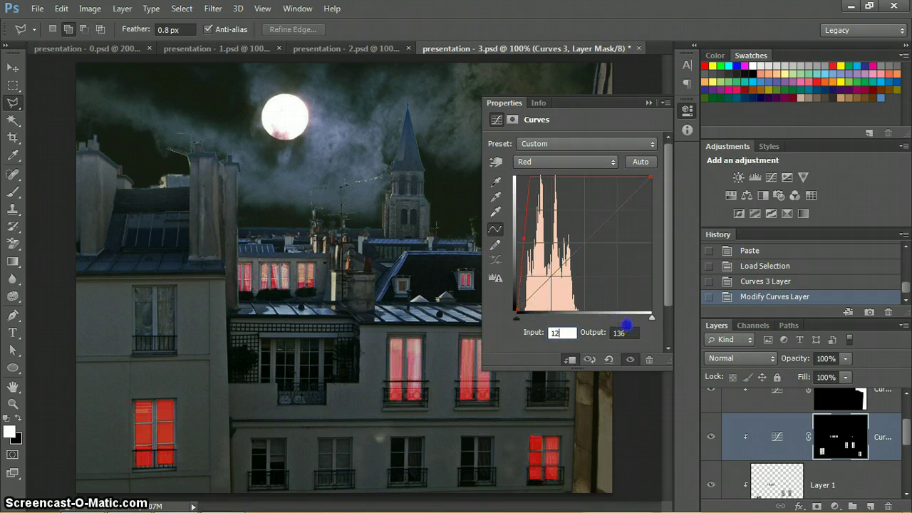
{"action": "type", "text": "2"}
{"action": "key", "text": "Tab"}
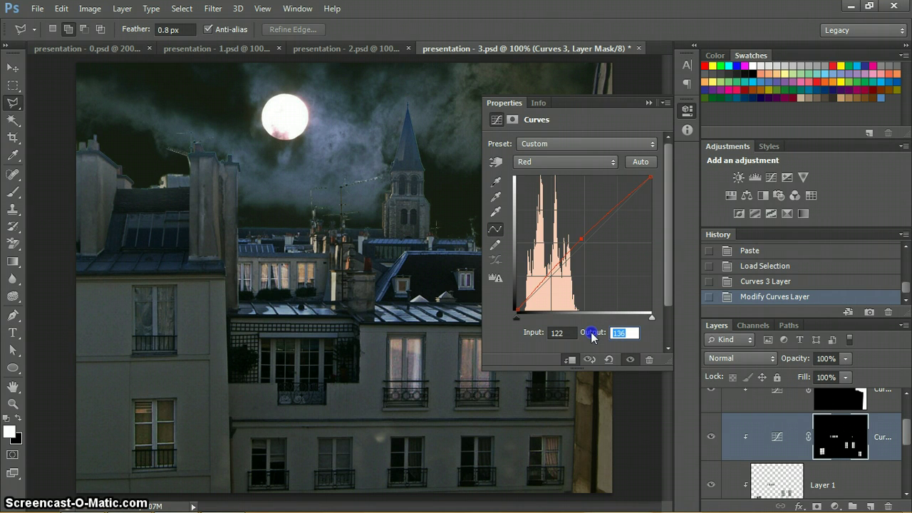
{"action": "type", "text": "1"}
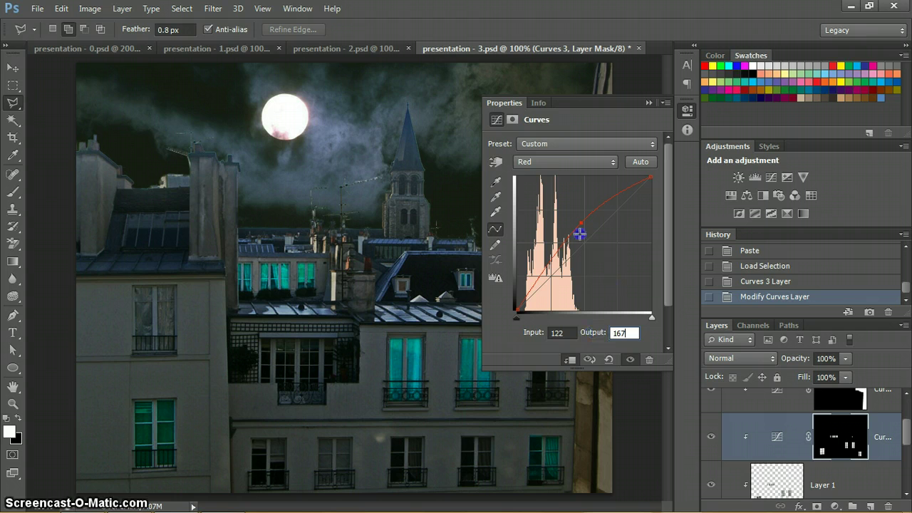
- Add a midtone point to the windows' Blue curve with input 125 and output 61, and collapse the Curves properties
{"action": "left_click", "coordinate": [576, 163]}
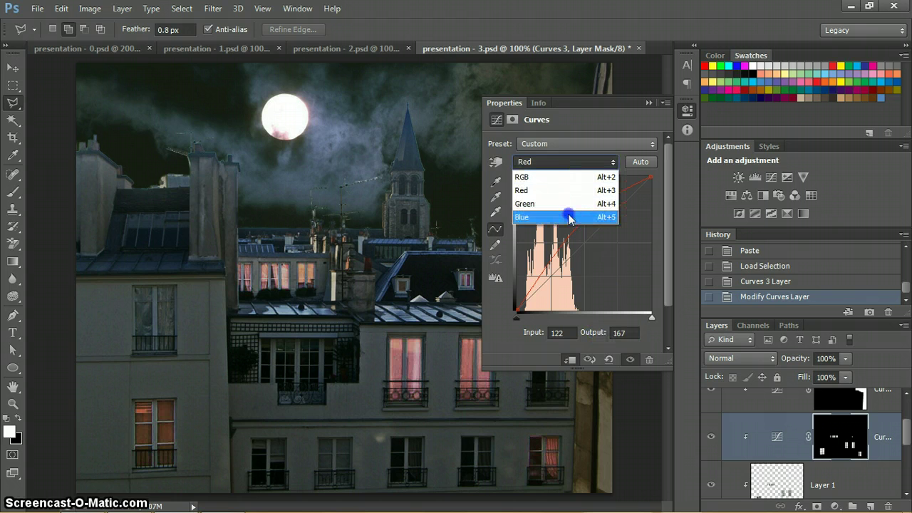
{"action": "left_click", "coordinate": [573, 217]}
{"action": "left_click", "coordinate": [586, 242]}
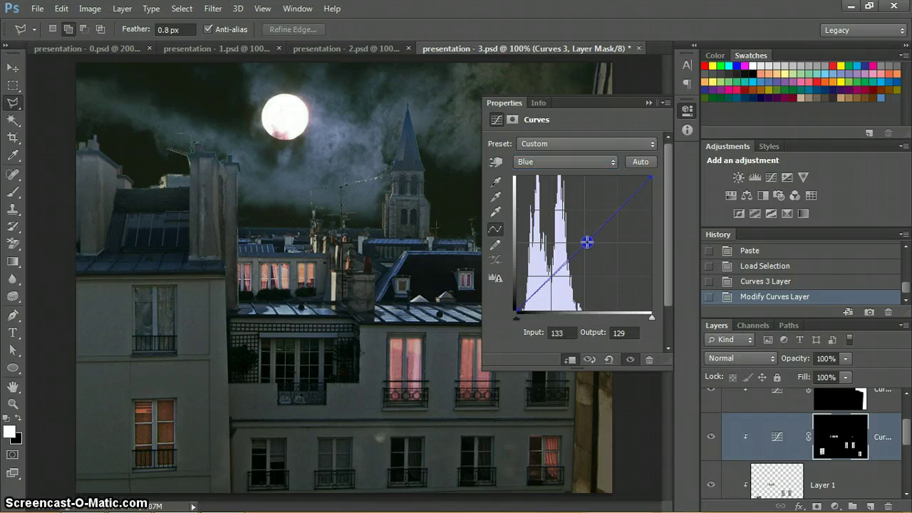
{"action": "left_click_drag", "start_coordinate": [567, 334], "coordinate": [546, 339]}
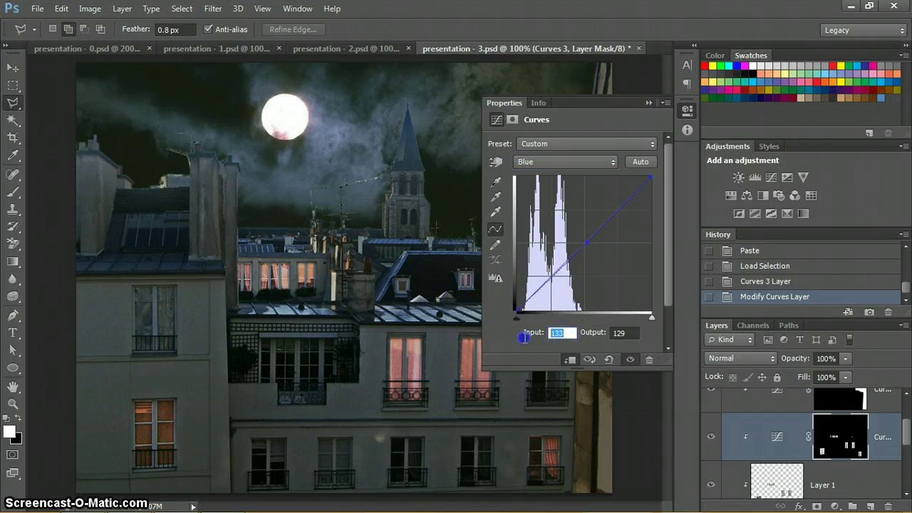
{"action": "type", "text": "125"}
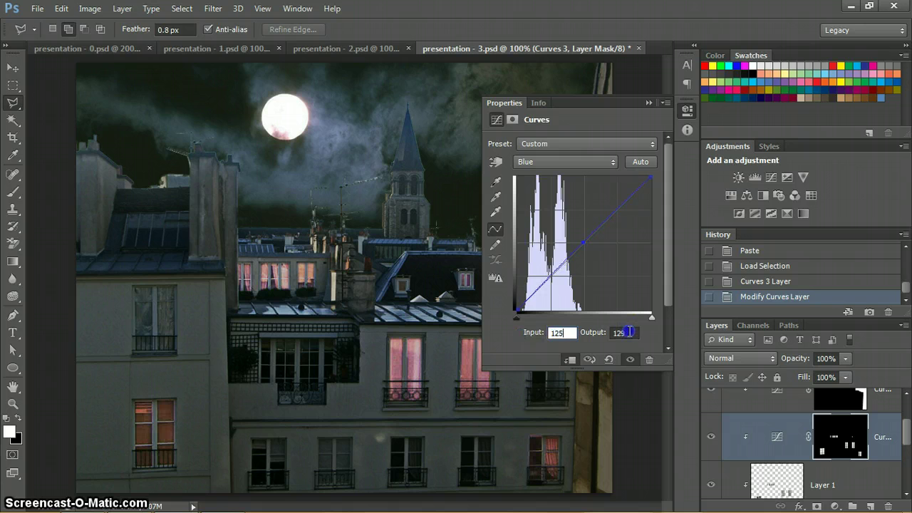
{"action": "key", "text": "Tab"}
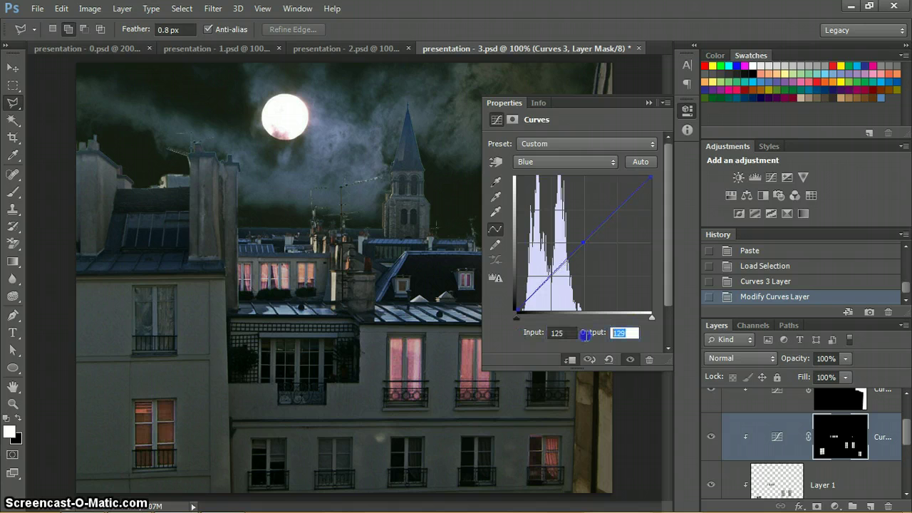
{"action": "type", "text": "61"}
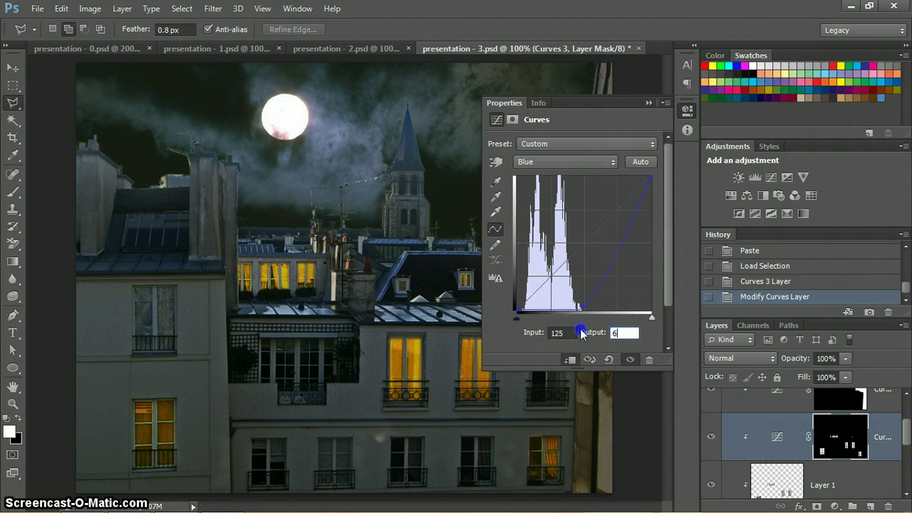
{"action": "left_click", "coordinate": [496, 277]}
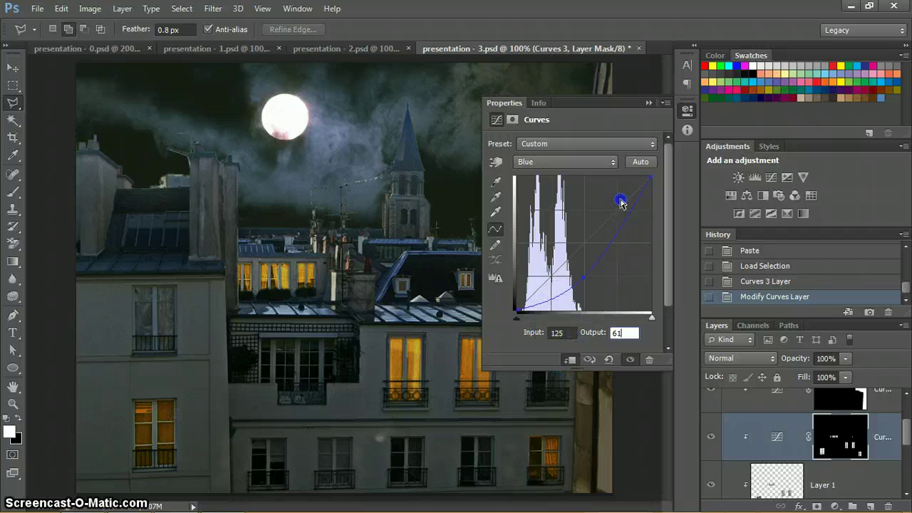
{"action": "left_click", "coordinate": [648, 104]}
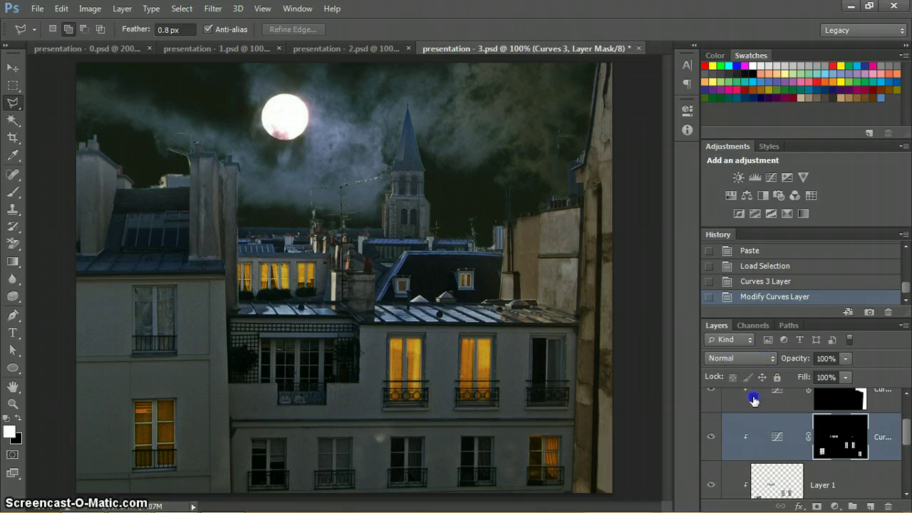
- Duplicate the Curves 3 adjustment layer within presentation - 3.psd under the name streetglow
{"action": "left_click", "coordinate": [777, 436]}
{"action": "left_click", "coordinate": [902, 327]}
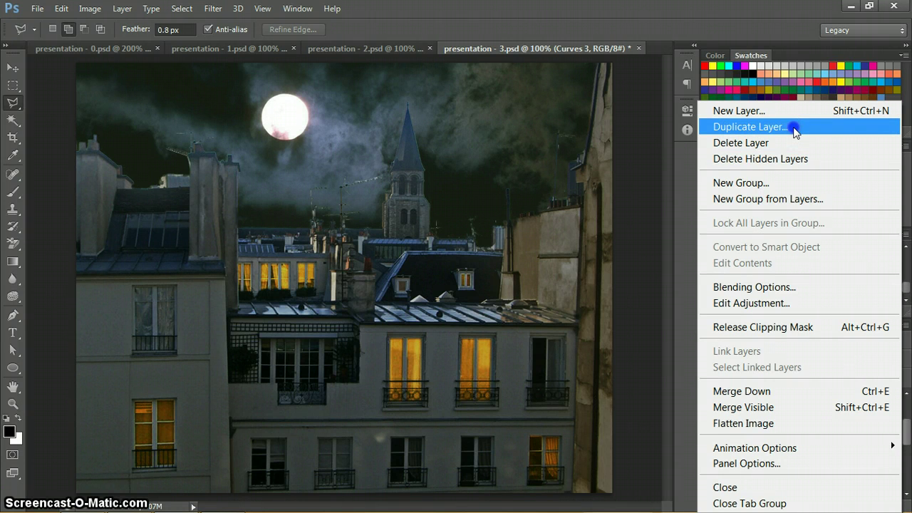
{"action": "left_click", "coordinate": [794, 129]}
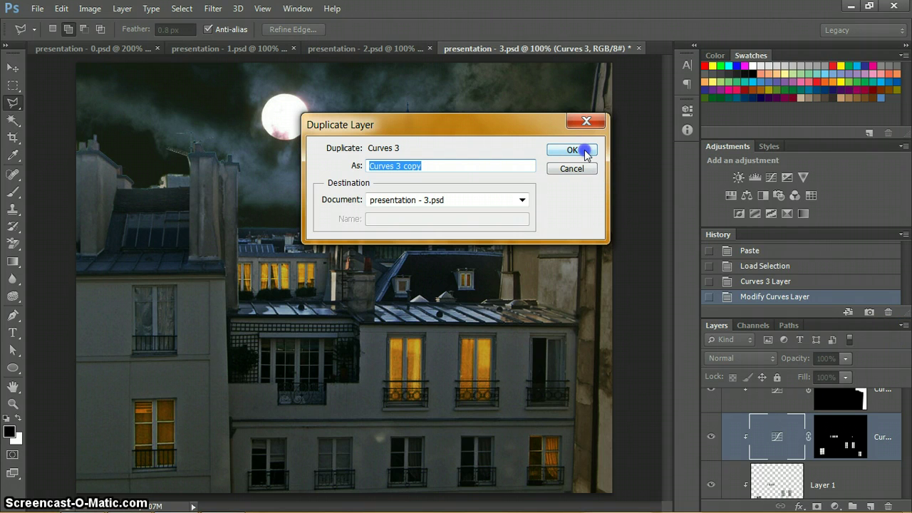
{"action": "type", "text": "street"}
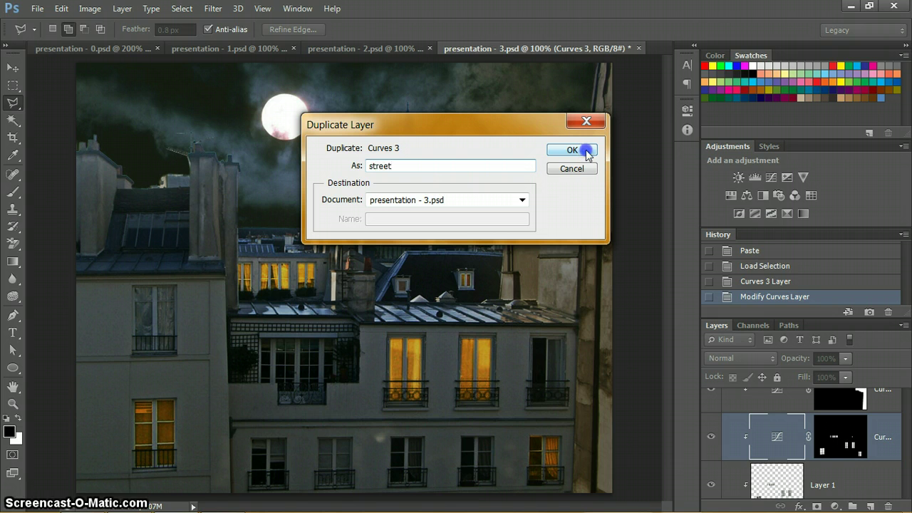
{"action": "type", "text": "glow"}
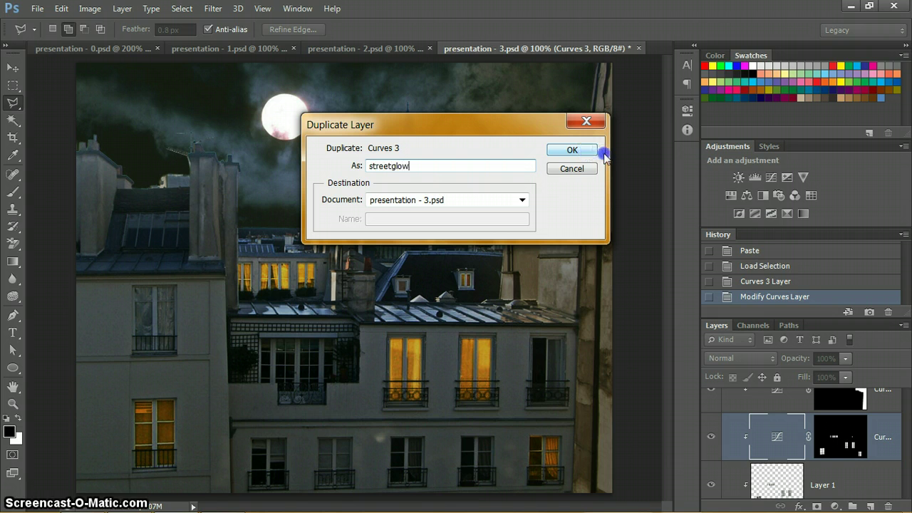
{"action": "left_click", "coordinate": [590, 154]}
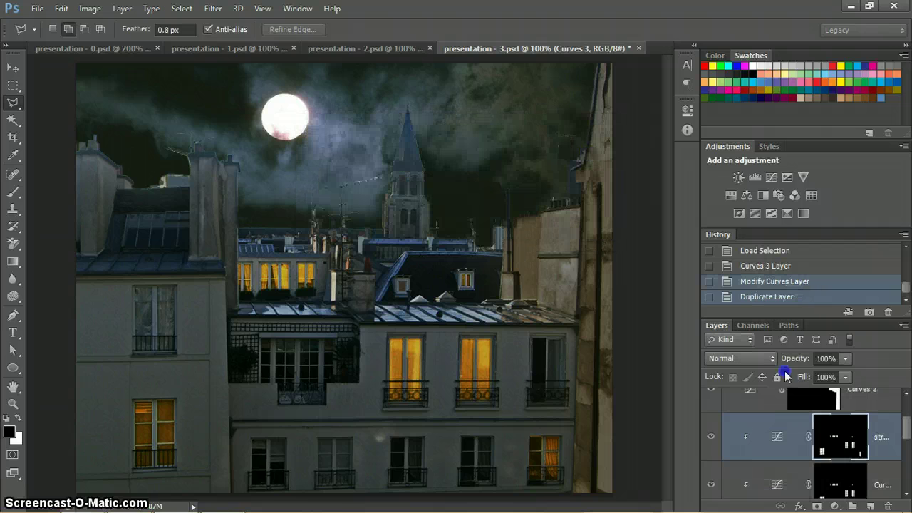
- Fill the streetglow layer mask with a vertical linear black-to-white gradient running from just above the lowest window row to the image's bottom edge
{"action": "left_click", "coordinate": [841, 446]}
{"action": "key", "text": "x"}
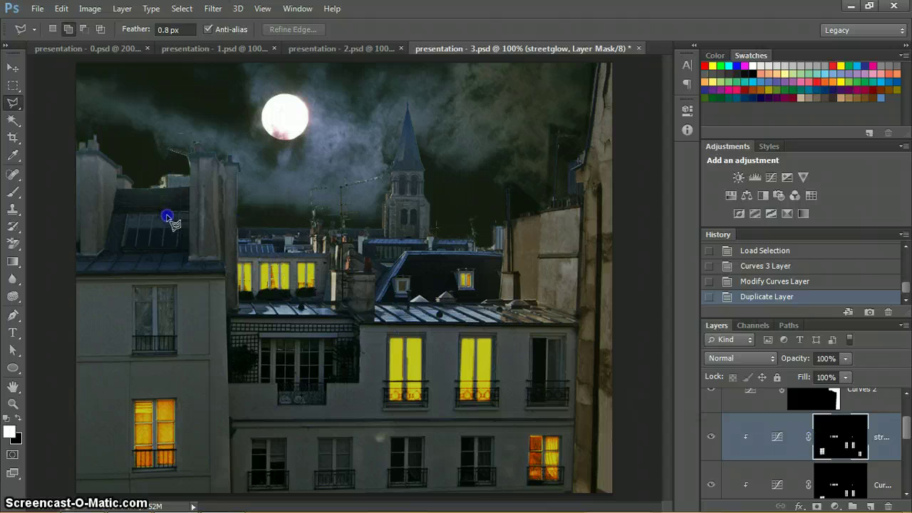
{"action": "left_click", "coordinate": [13, 263]}
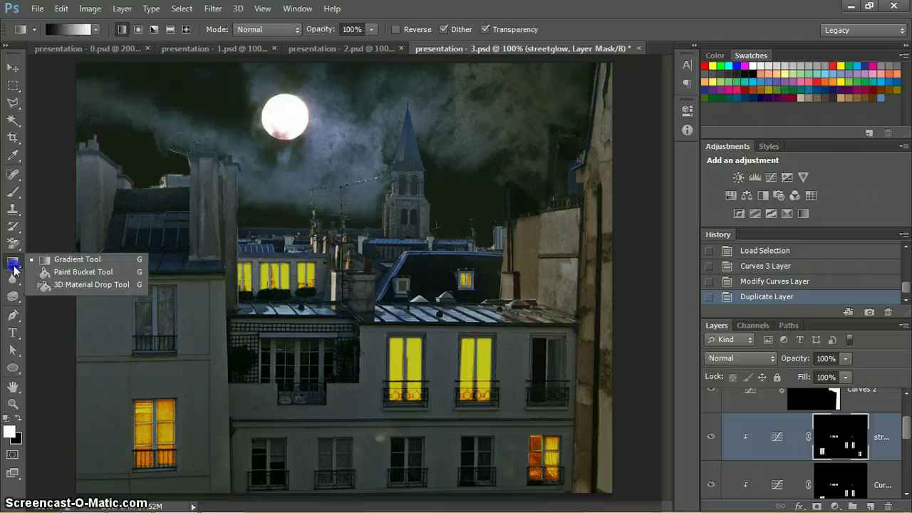
{"action": "left_click", "coordinate": [51, 260]}
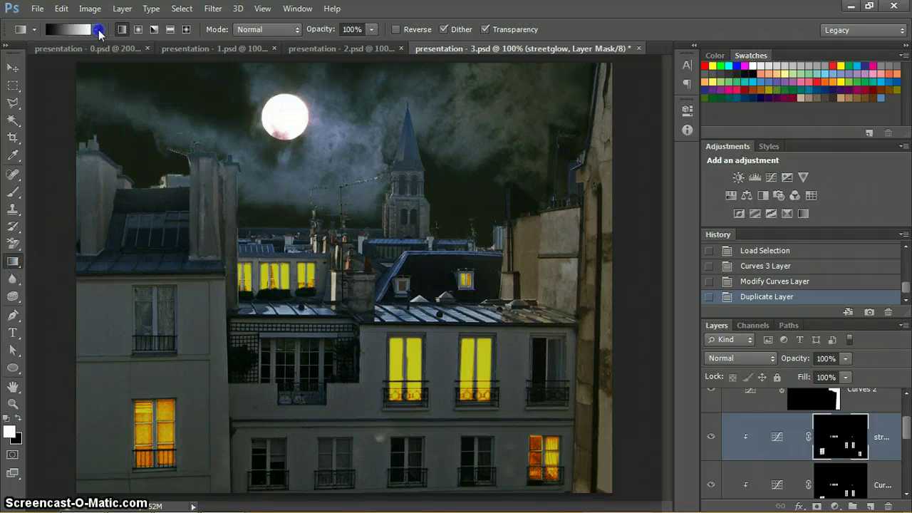
{"action": "left_click", "coordinate": [99, 30]}
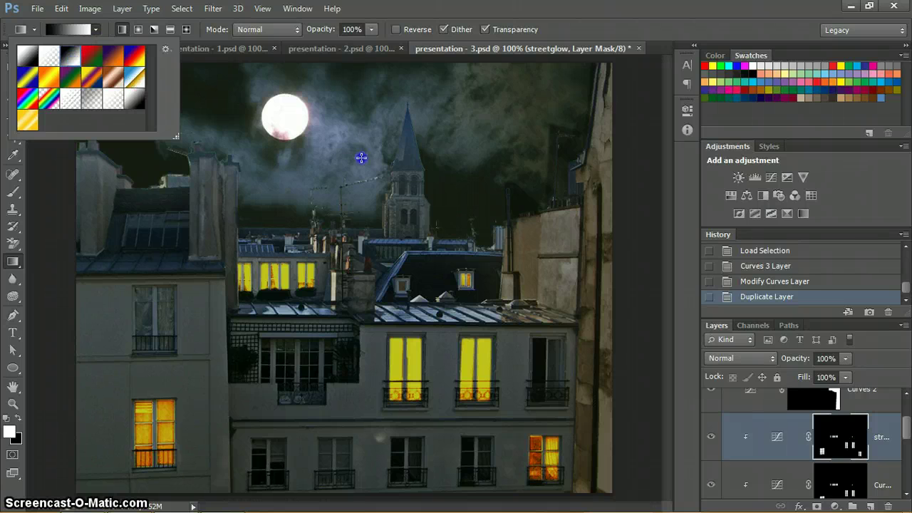
{"action": "left_click", "coordinate": [366, 404]}
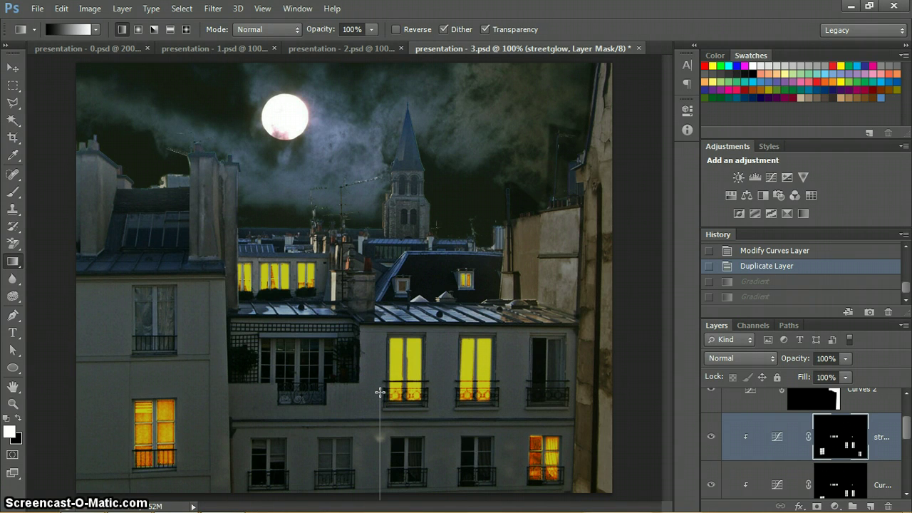
{"action": "left_click_drag", "start_coordinate": [379, 393], "coordinate": [380, 504]}
{"action": "key", "text": "Escape"}
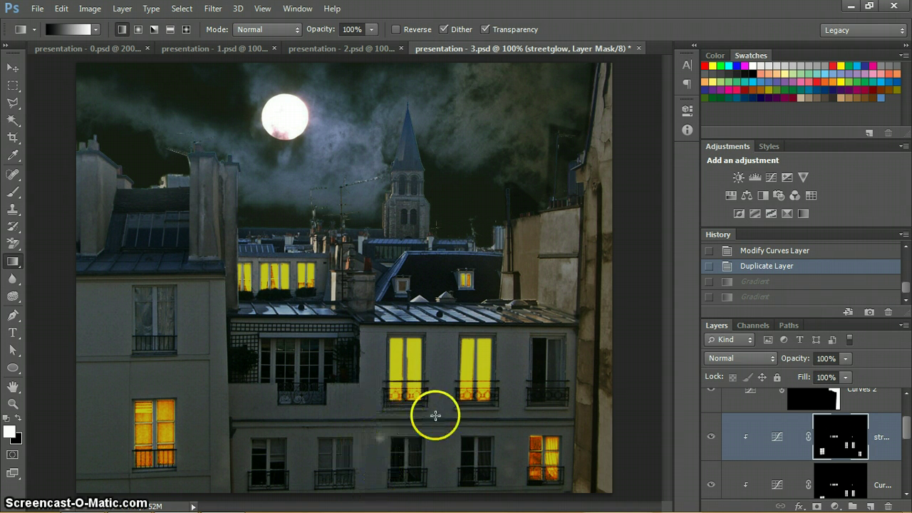
{"action": "left_click_drag", "start_coordinate": [453, 410], "coordinate": [472, 415]}
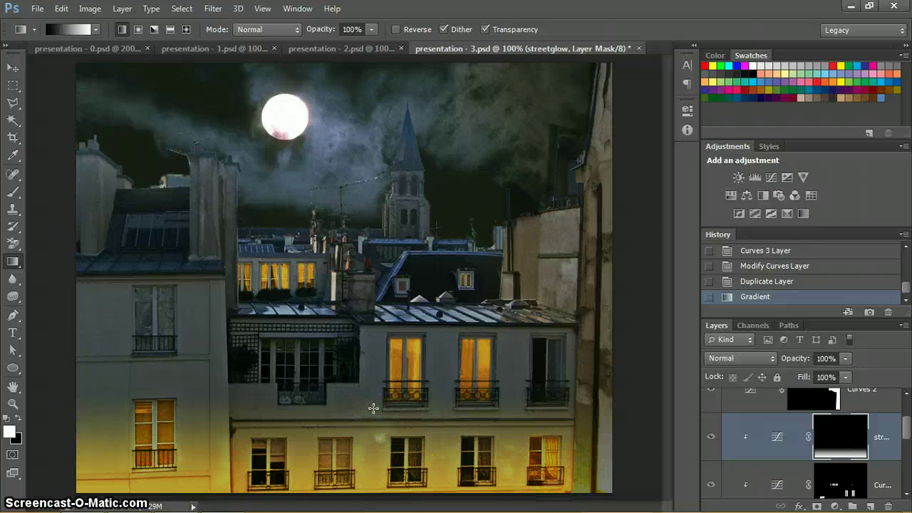
{"action": "left_click_drag", "start_coordinate": [373, 408], "coordinate": [377, 495]}
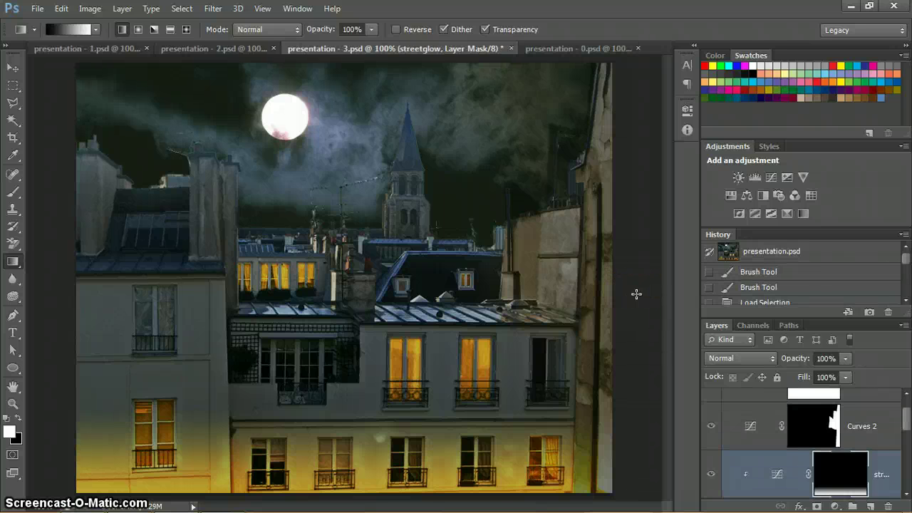
- Compare the night scene with the original daytime photo in presentation - 0.psd, and return to presentation - 3.psd
{"action": "left_click", "coordinate": [585, 48]}
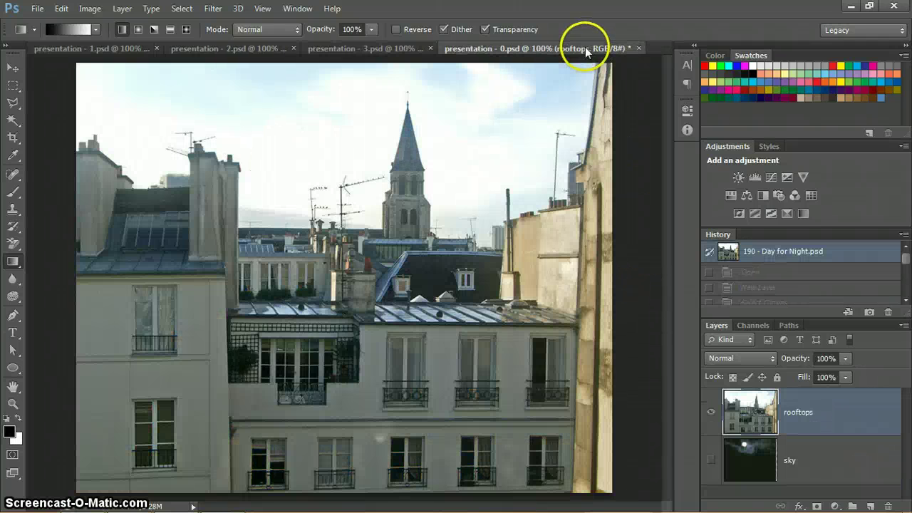
{"action": "left_click", "coordinate": [388, 48]}
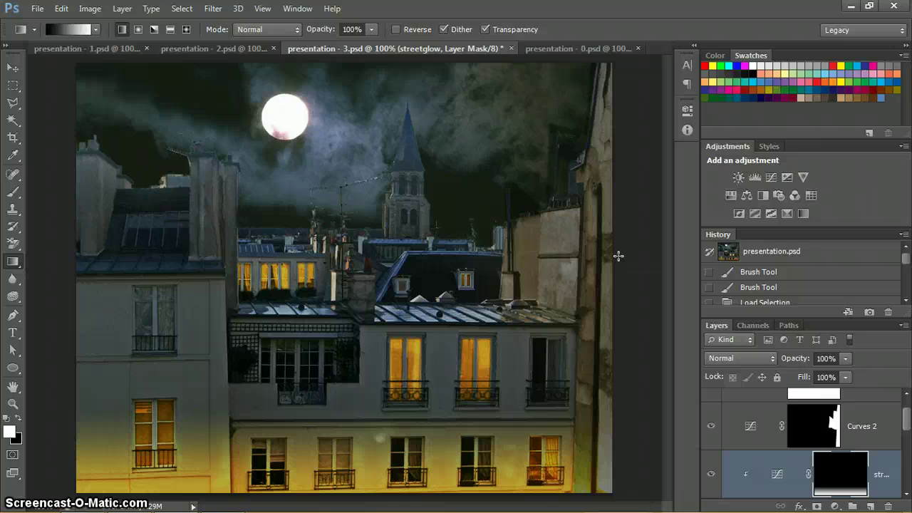
{"action": "left_click", "coordinate": [612, 250]}
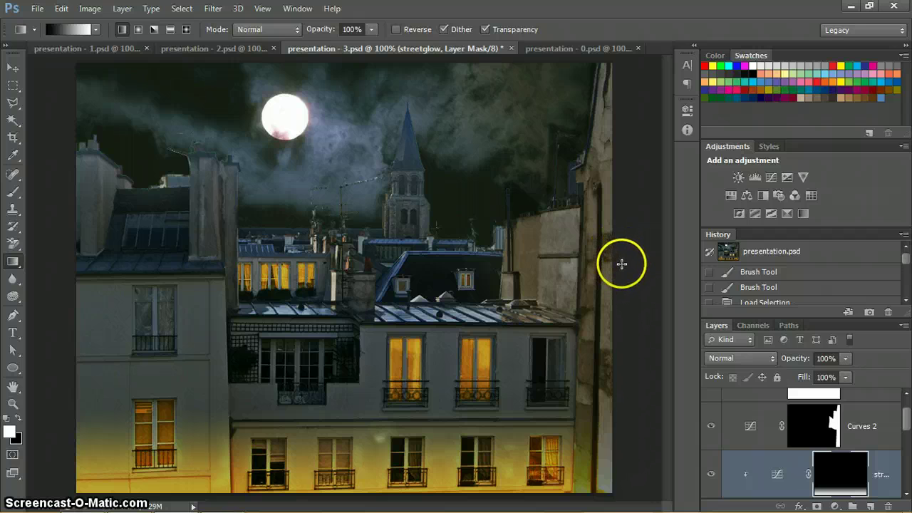
{"action": "mouse_move", "coordinate": [165, 507]}
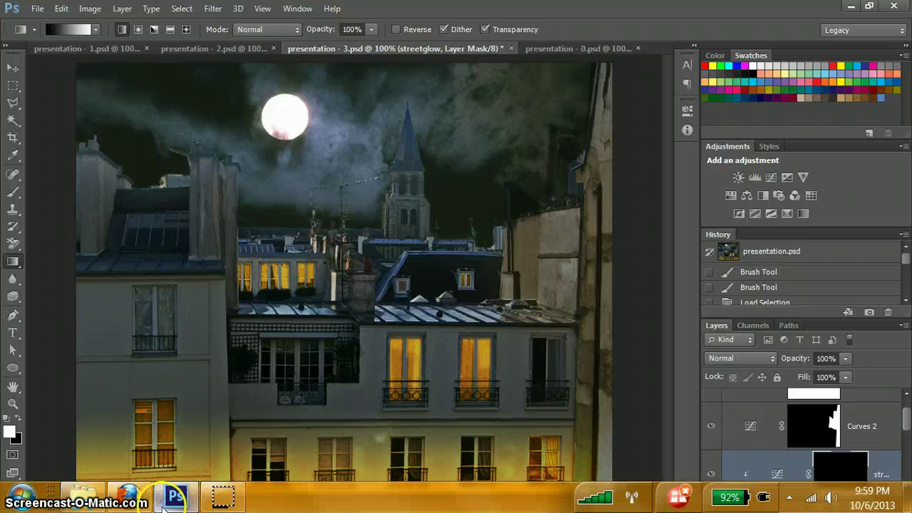